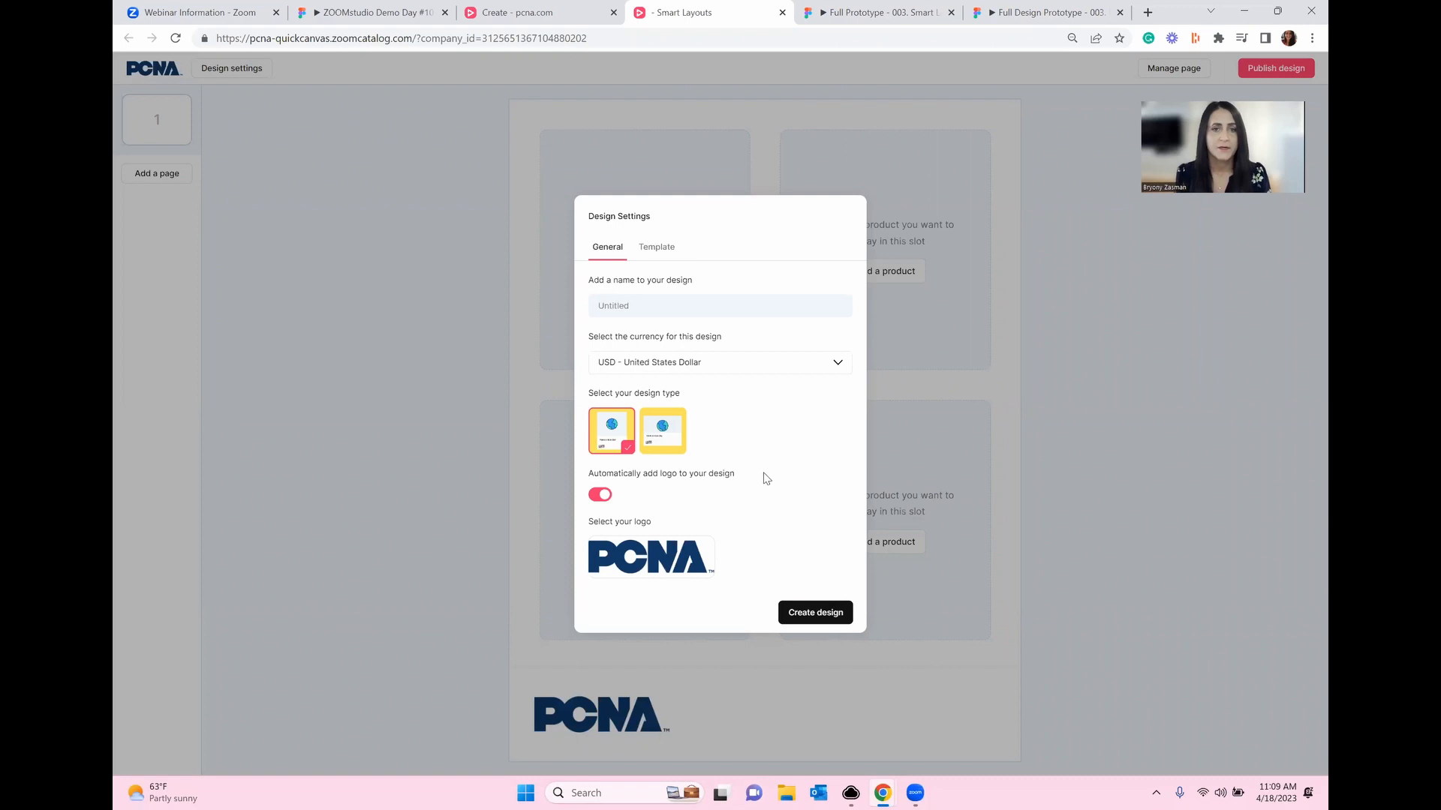
- Name the new design "summer look book" and keep USD - United States Dollar as its currency
{"action": "left_click", "coordinate": [698, 308]}
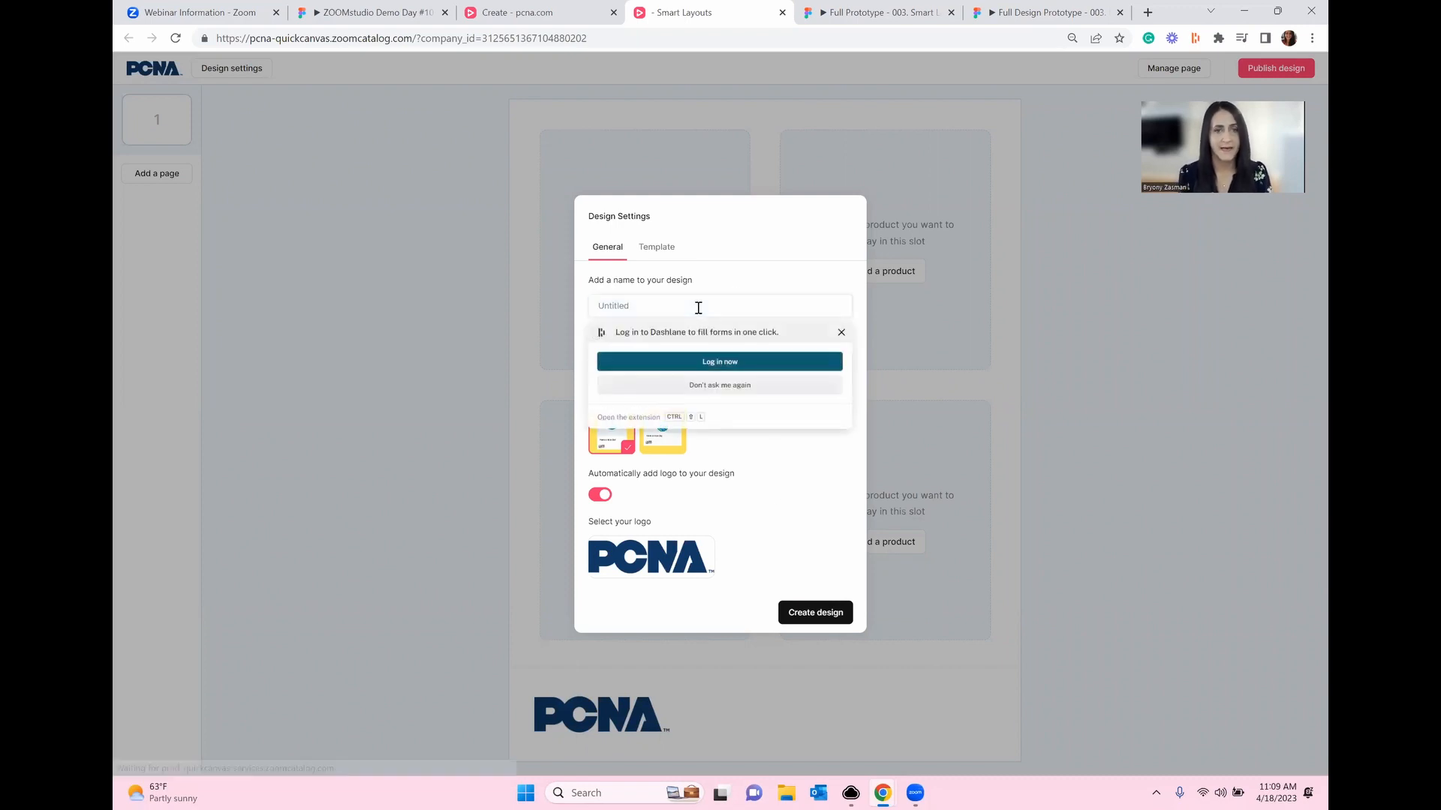
{"action": "left_click", "coordinate": [840, 333]}
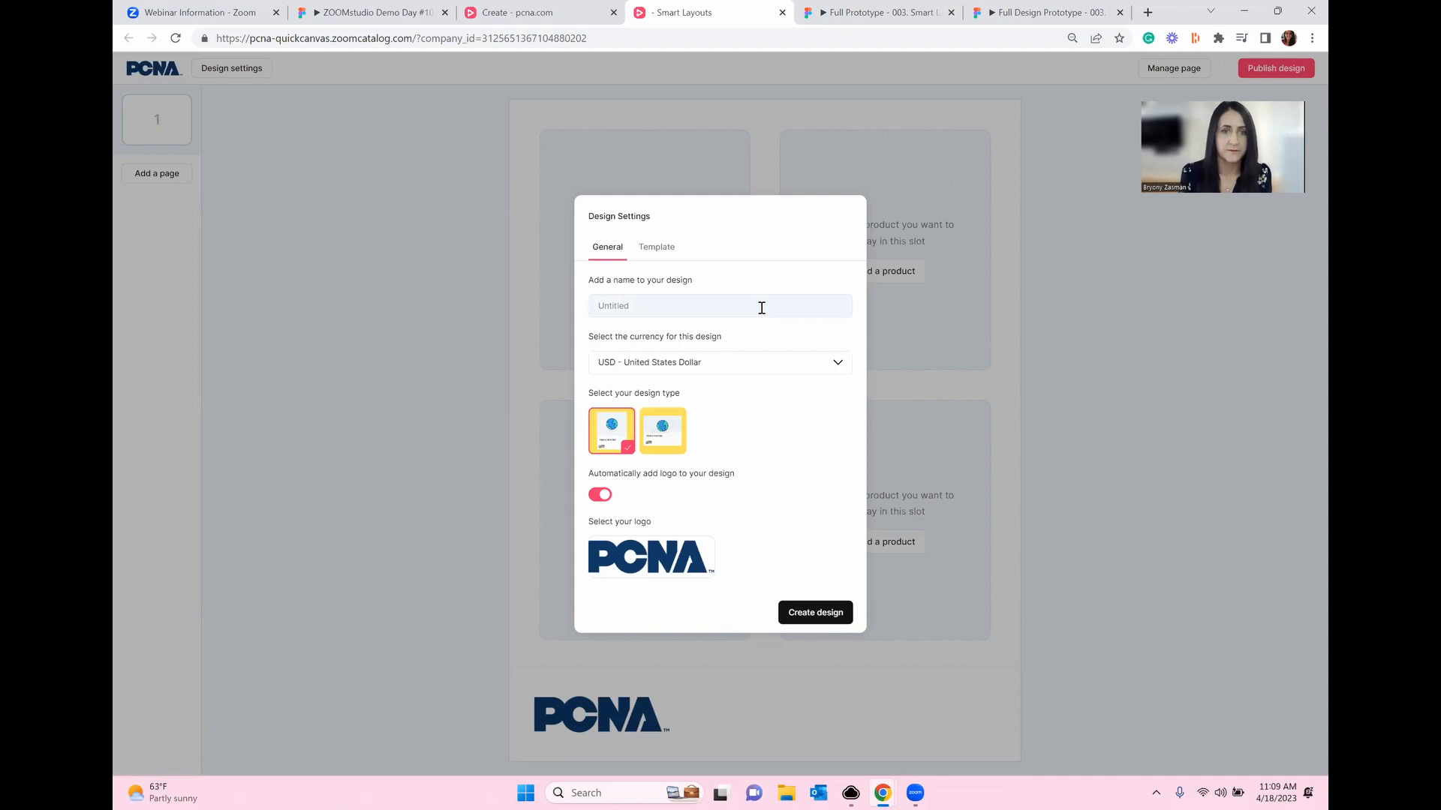
{"action": "left_click", "coordinate": [761, 307]}
{"action": "type", "text": "summer look"}
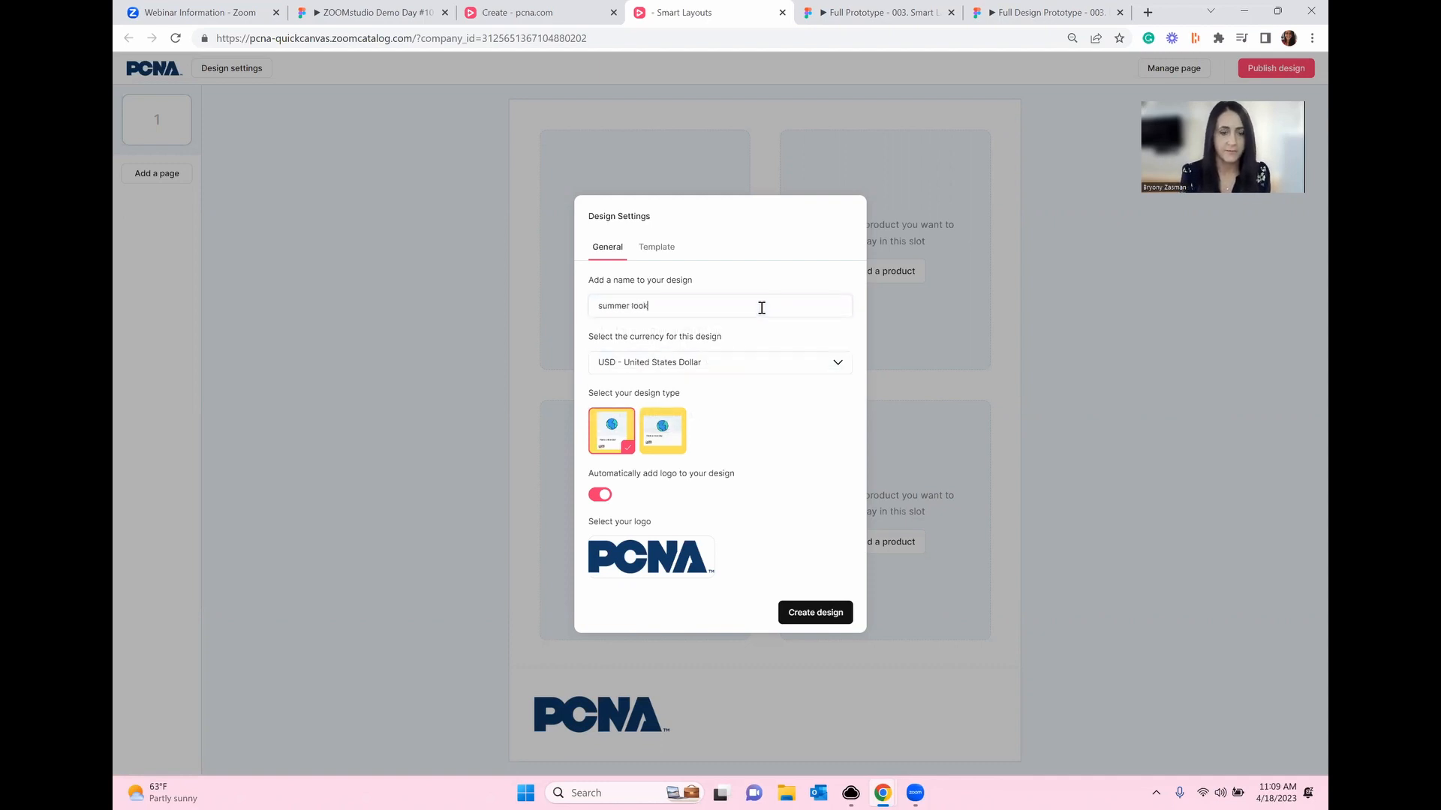
{"action": "type", "text": " book"}
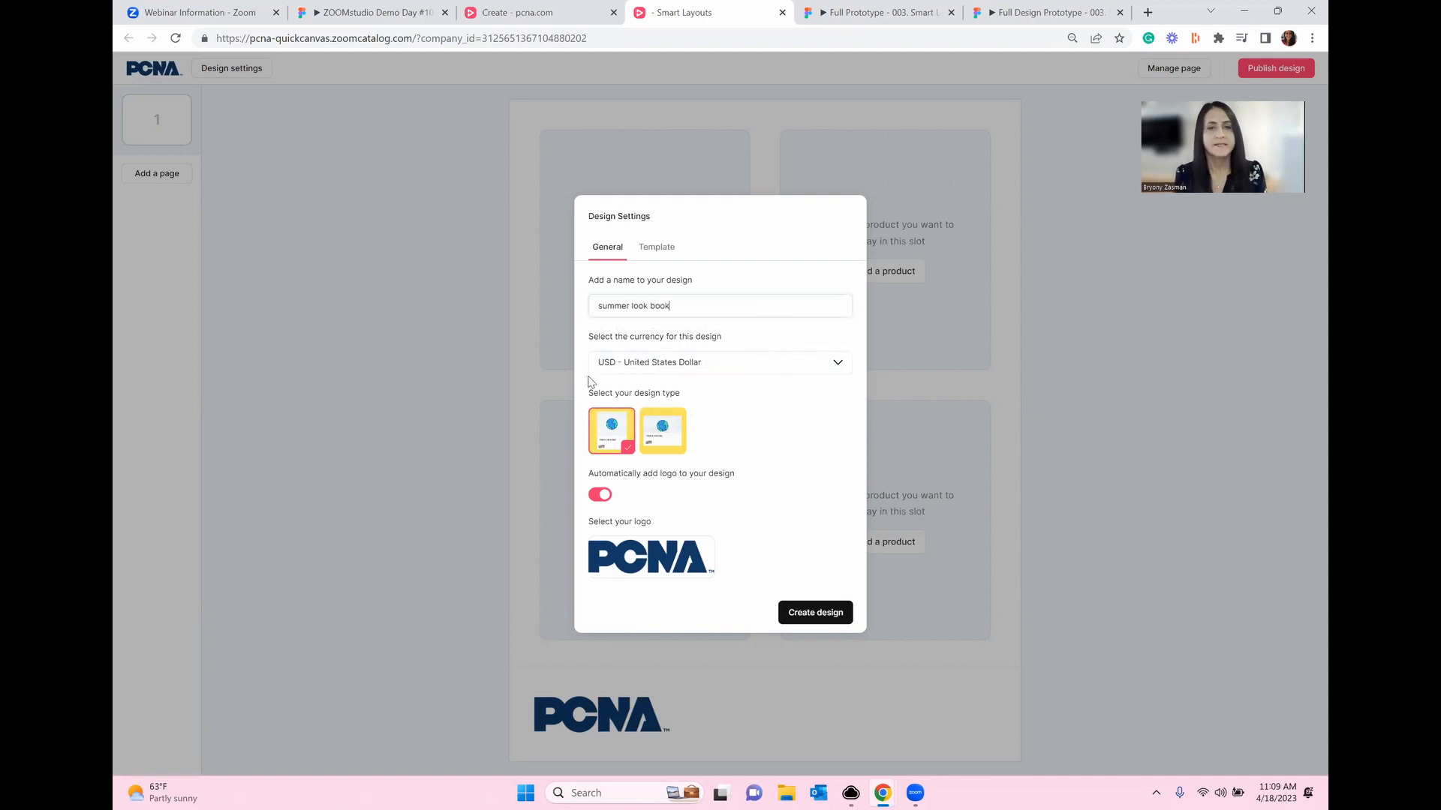
{"action": "left_click", "coordinate": [754, 366]}
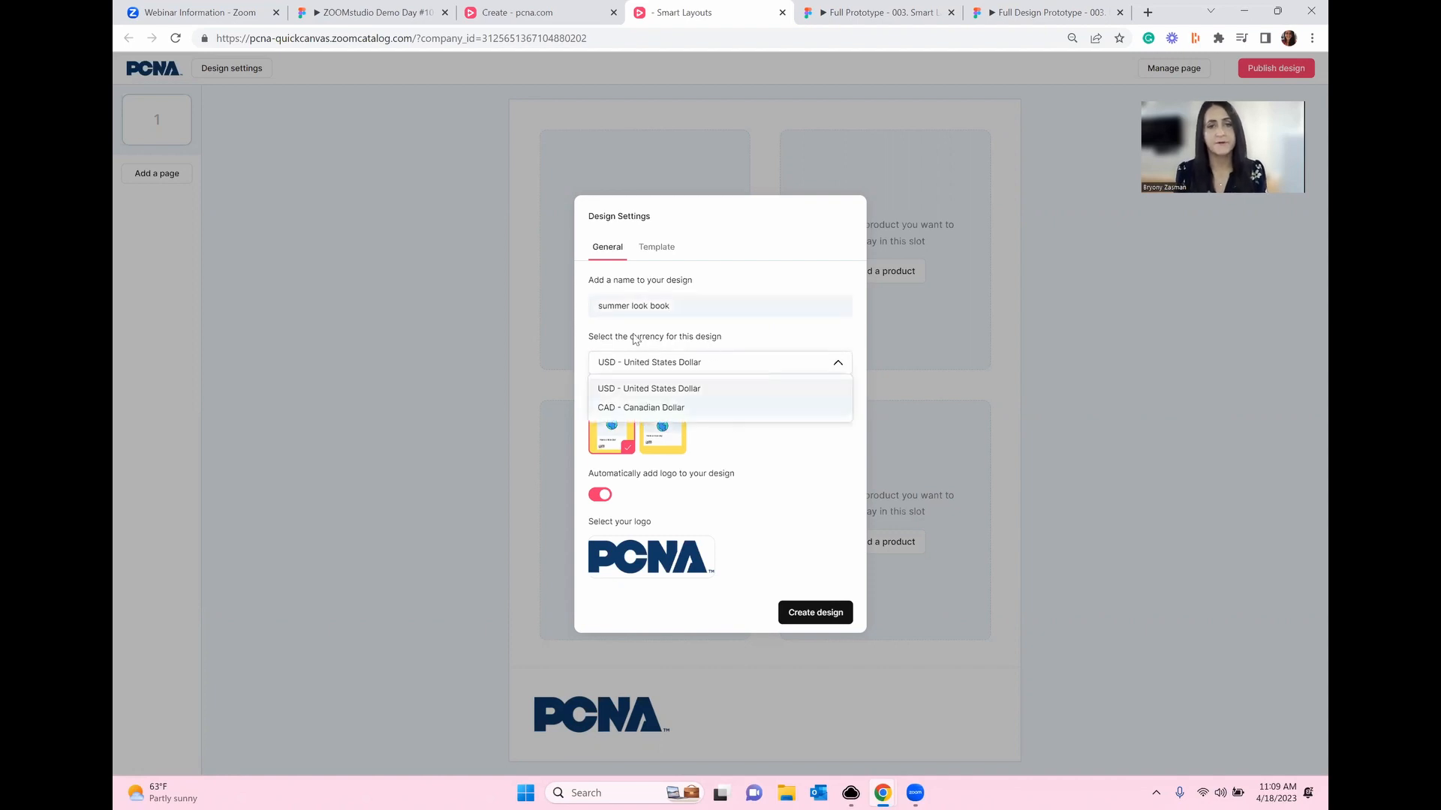
{"action": "left_click", "coordinate": [813, 450]}
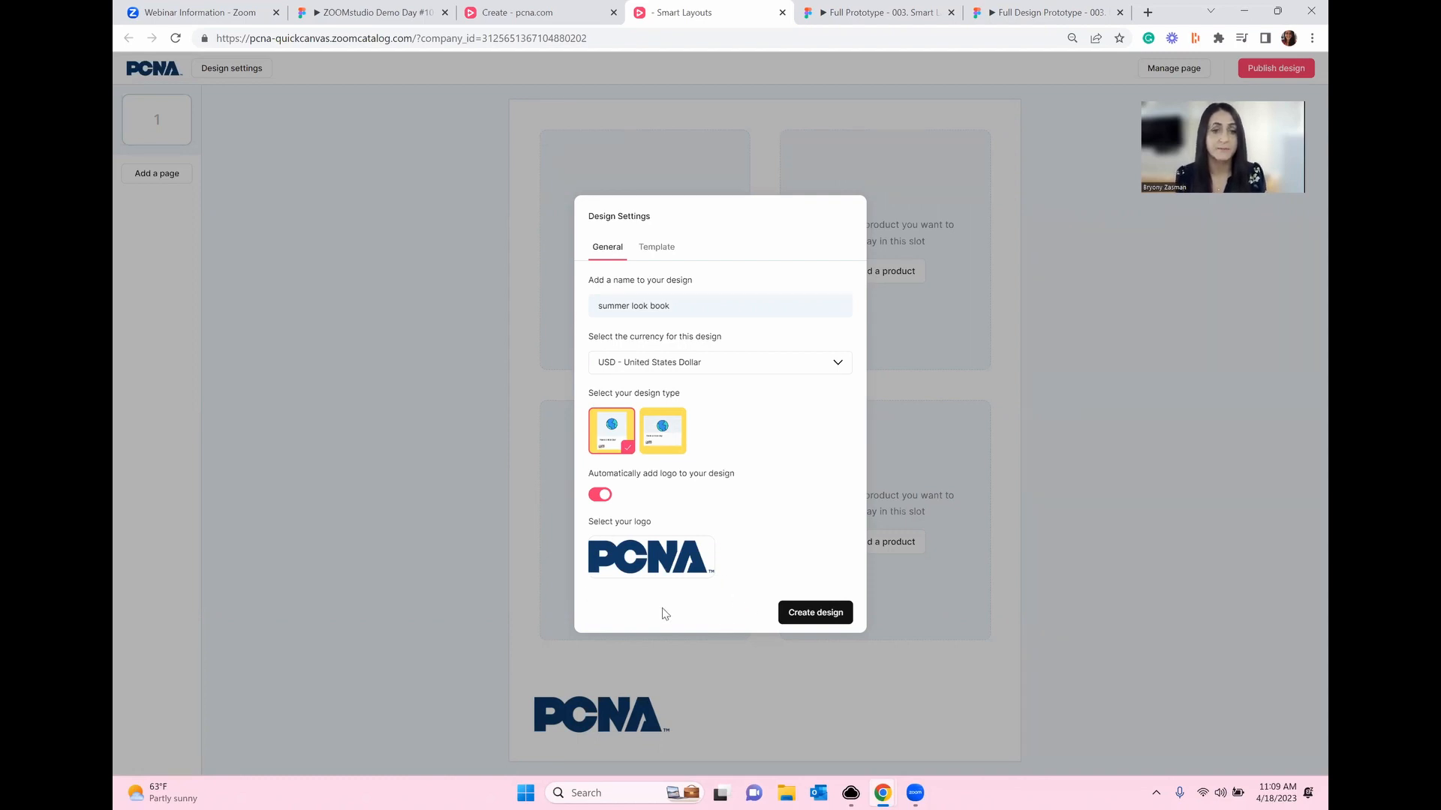
- Replace the PCNA logo with the uploaded yourlogohere-logos image and create the design
{"action": "mouse_move", "coordinate": [677, 543]}
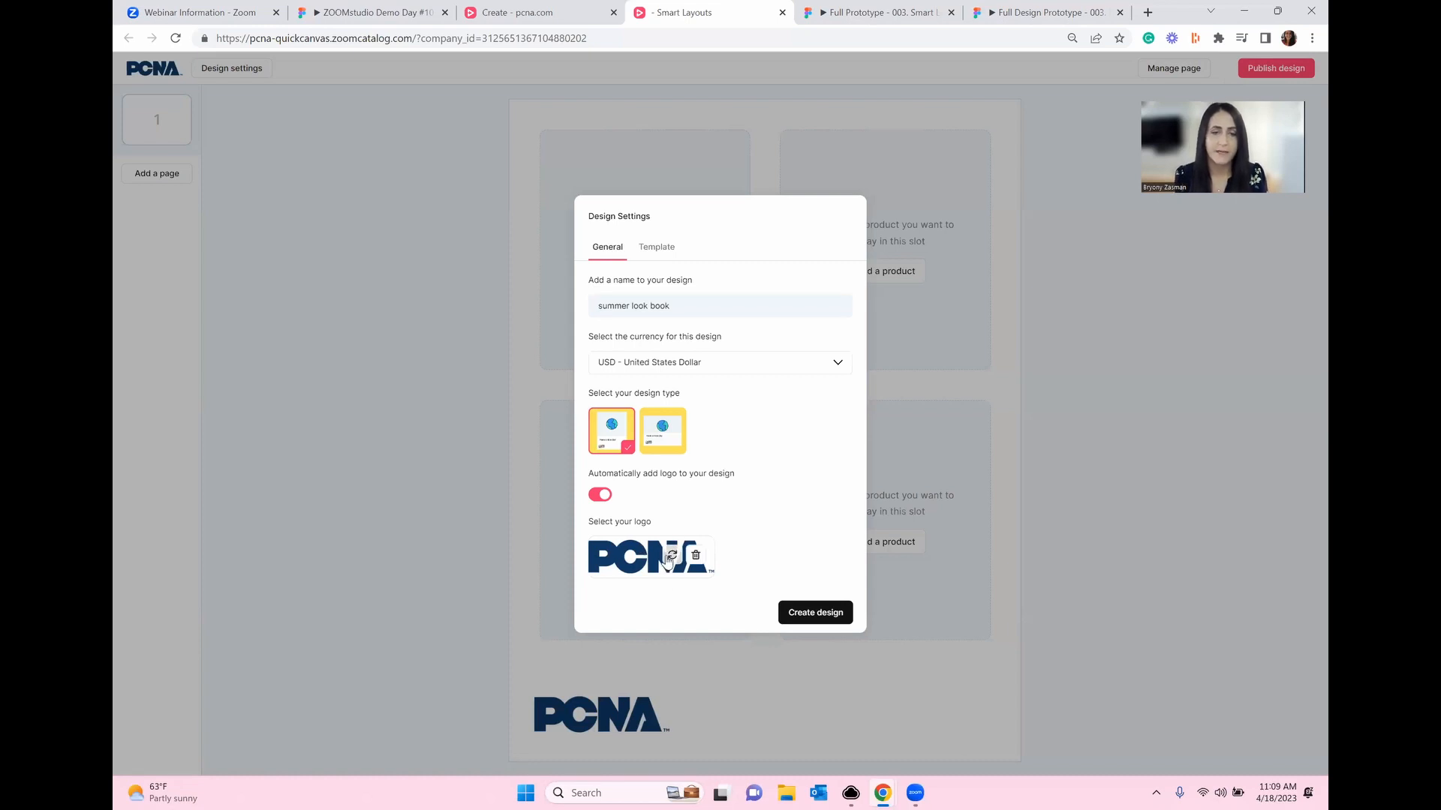
{"action": "left_click", "coordinate": [671, 555]}
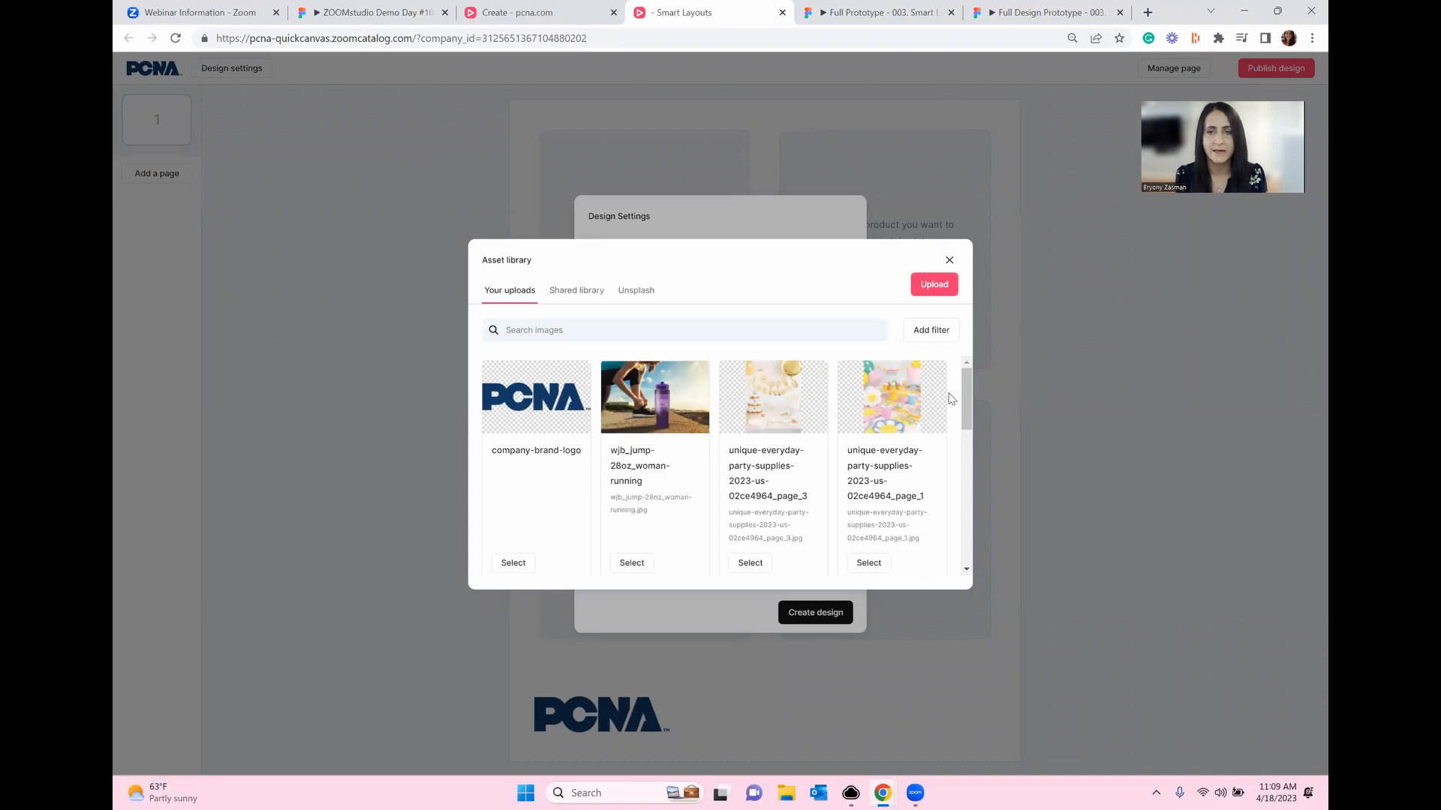
{"action": "left_click_drag", "start_coordinate": [965, 389], "coordinate": [964, 547]}
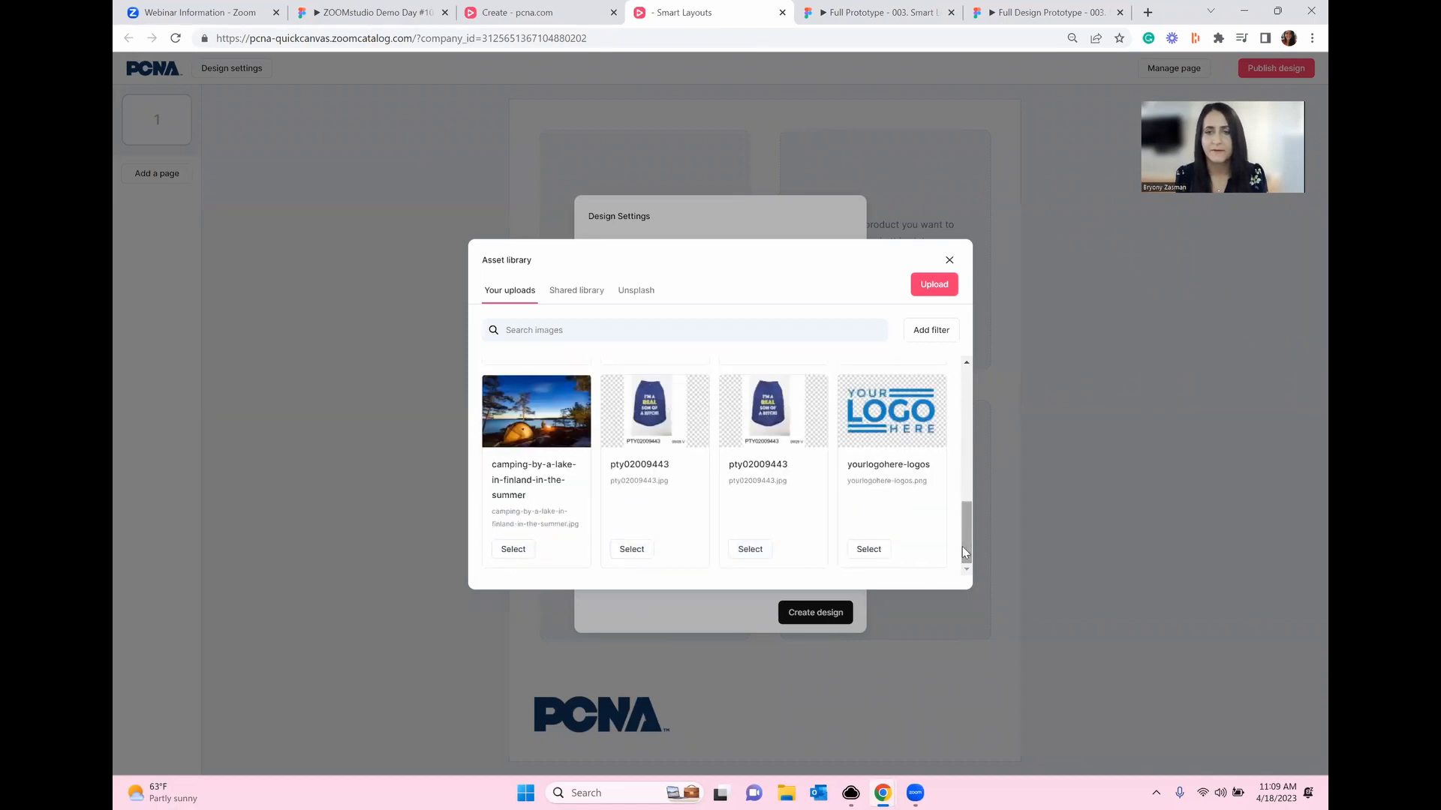
{"action": "left_click", "coordinate": [868, 550]}
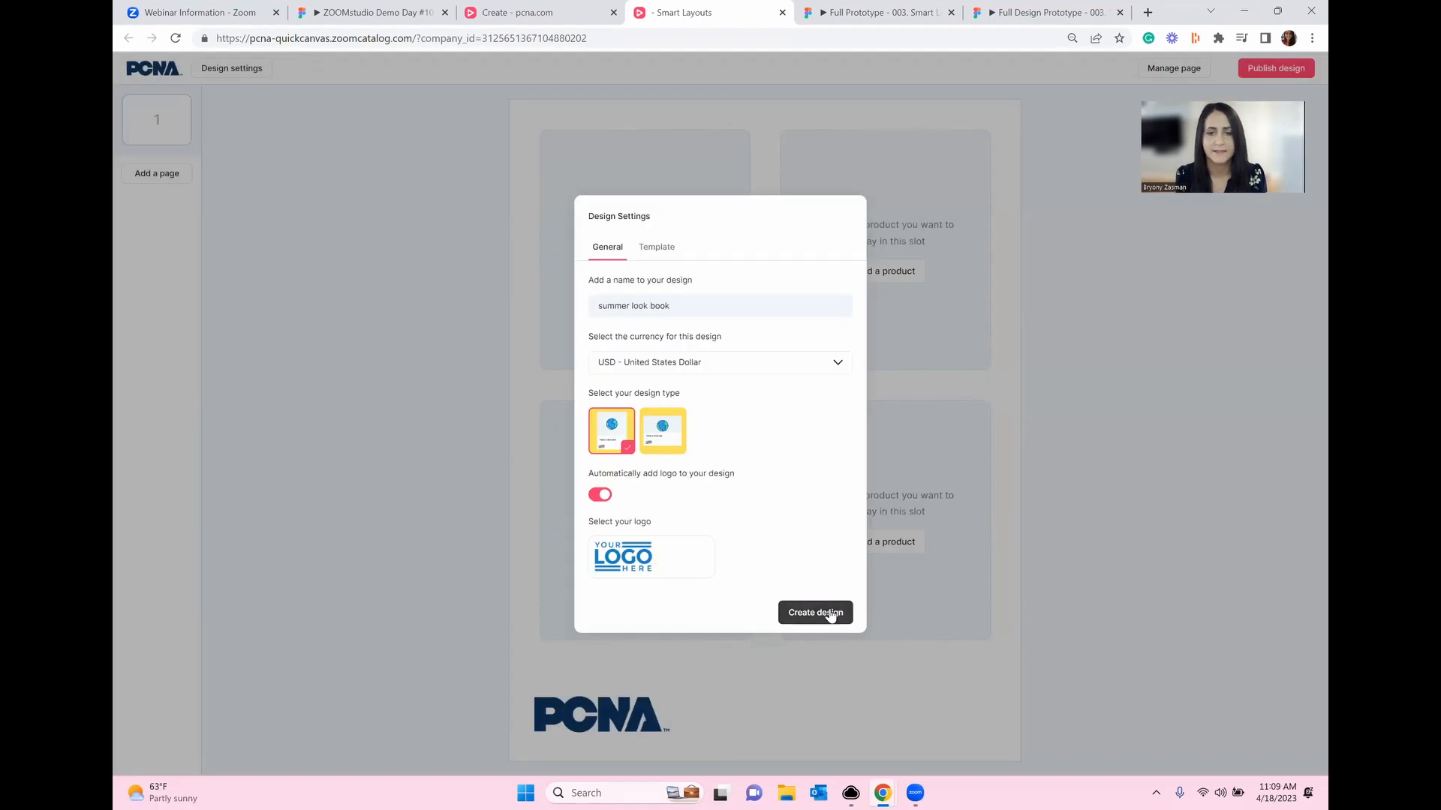
{"action": "left_click", "coordinate": [830, 613]}
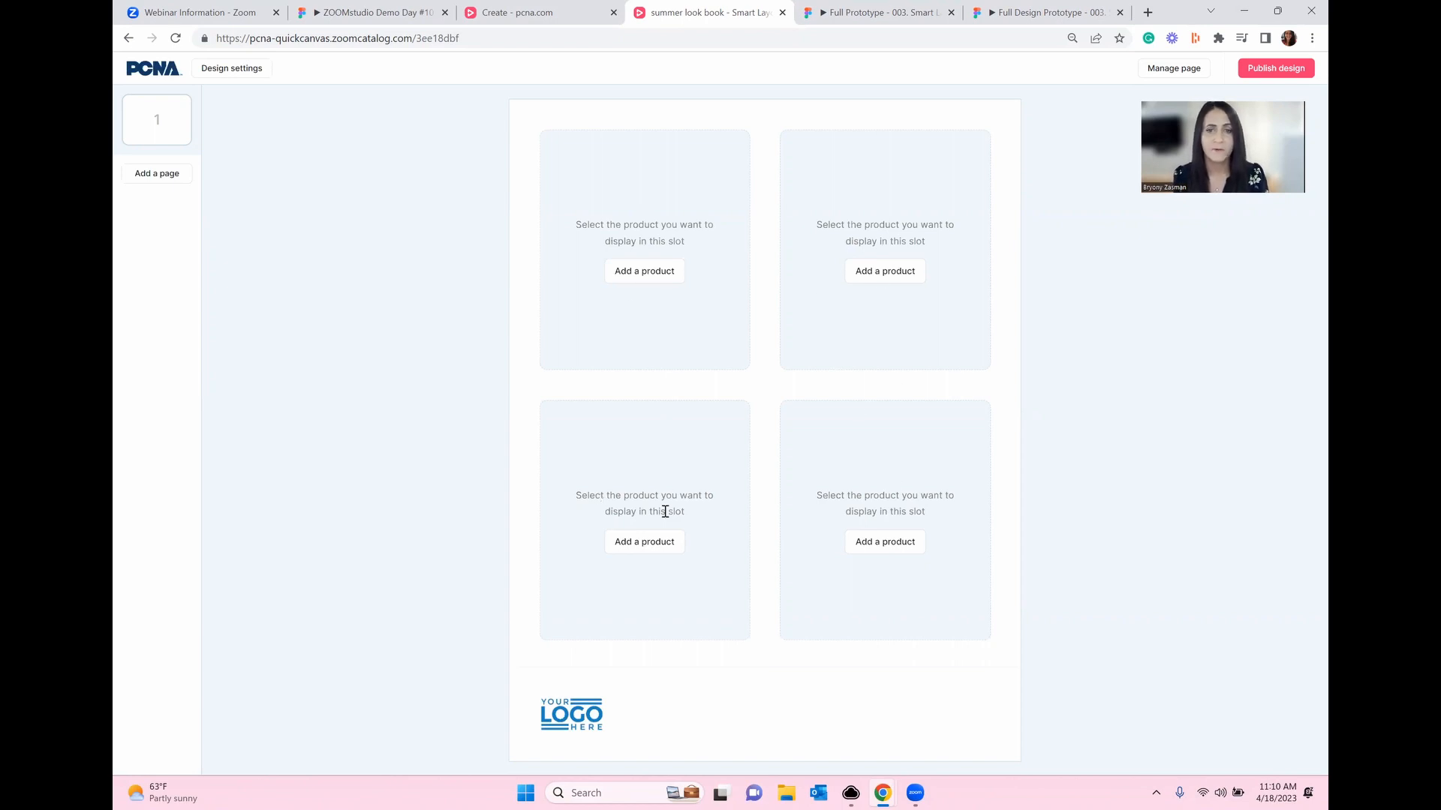
- Change the layout of page 1 from Basic 4 Products to Cover page
{"action": "mouse_move", "coordinate": [585, 717]}
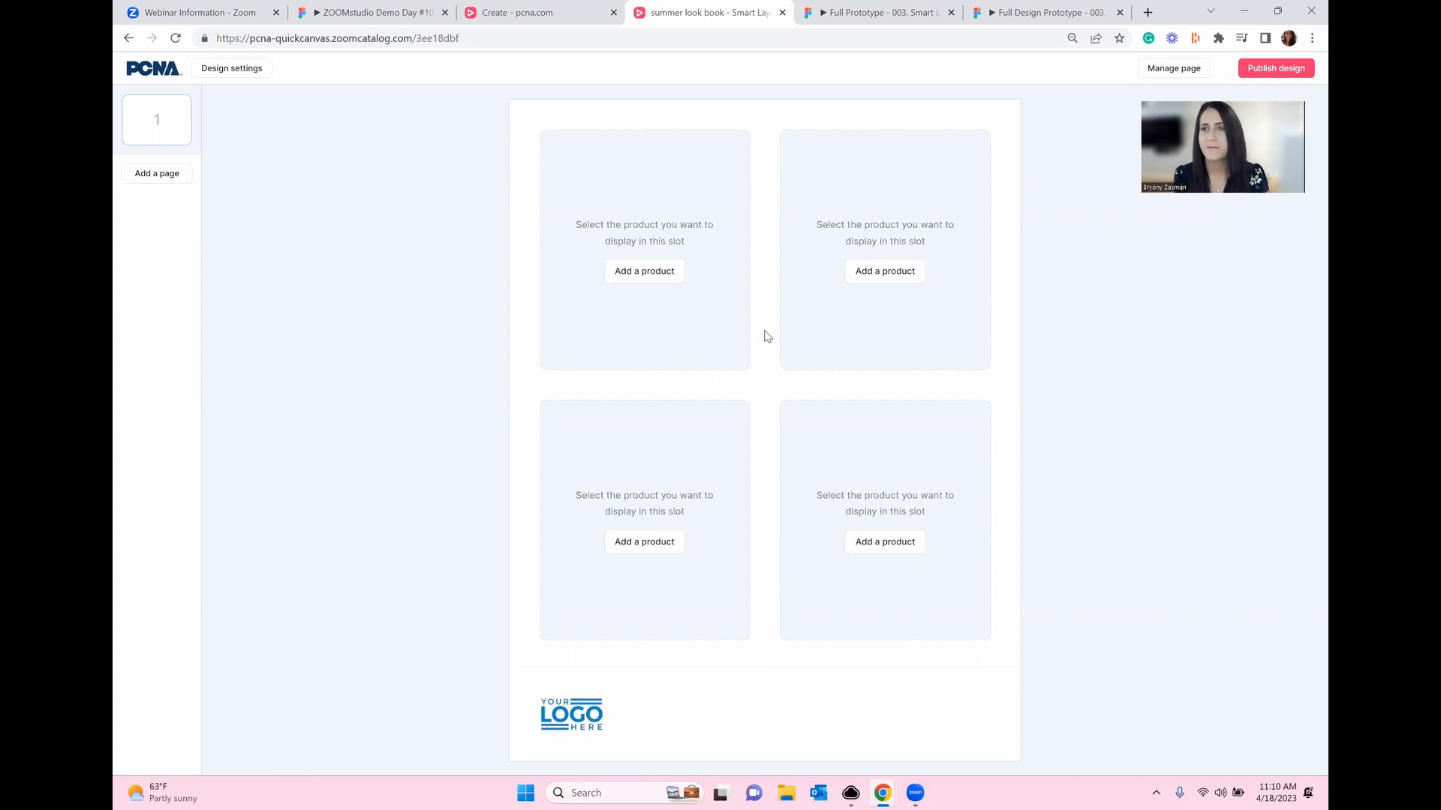
{"action": "left_click", "coordinate": [1182, 70]}
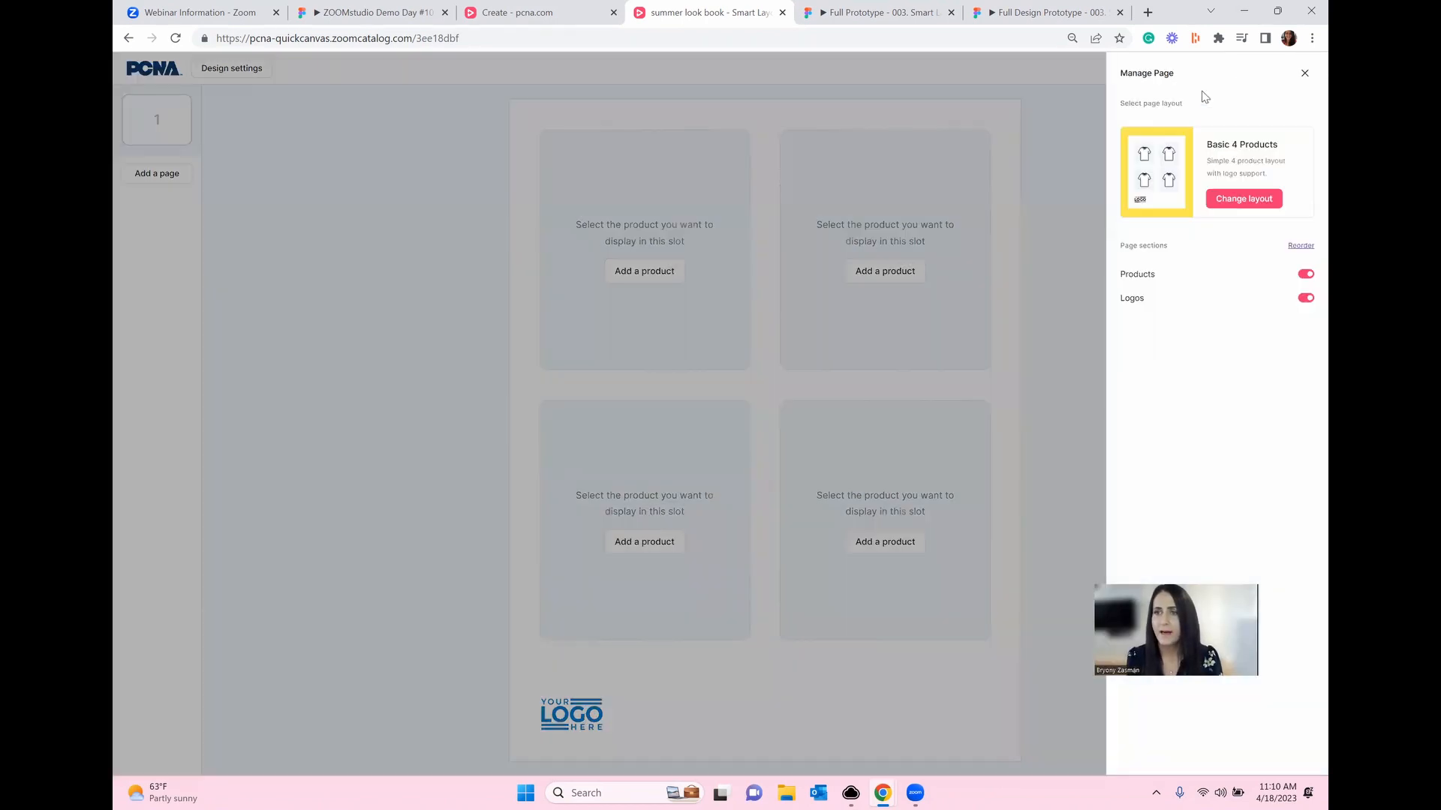
{"action": "left_click", "coordinate": [1241, 201]}
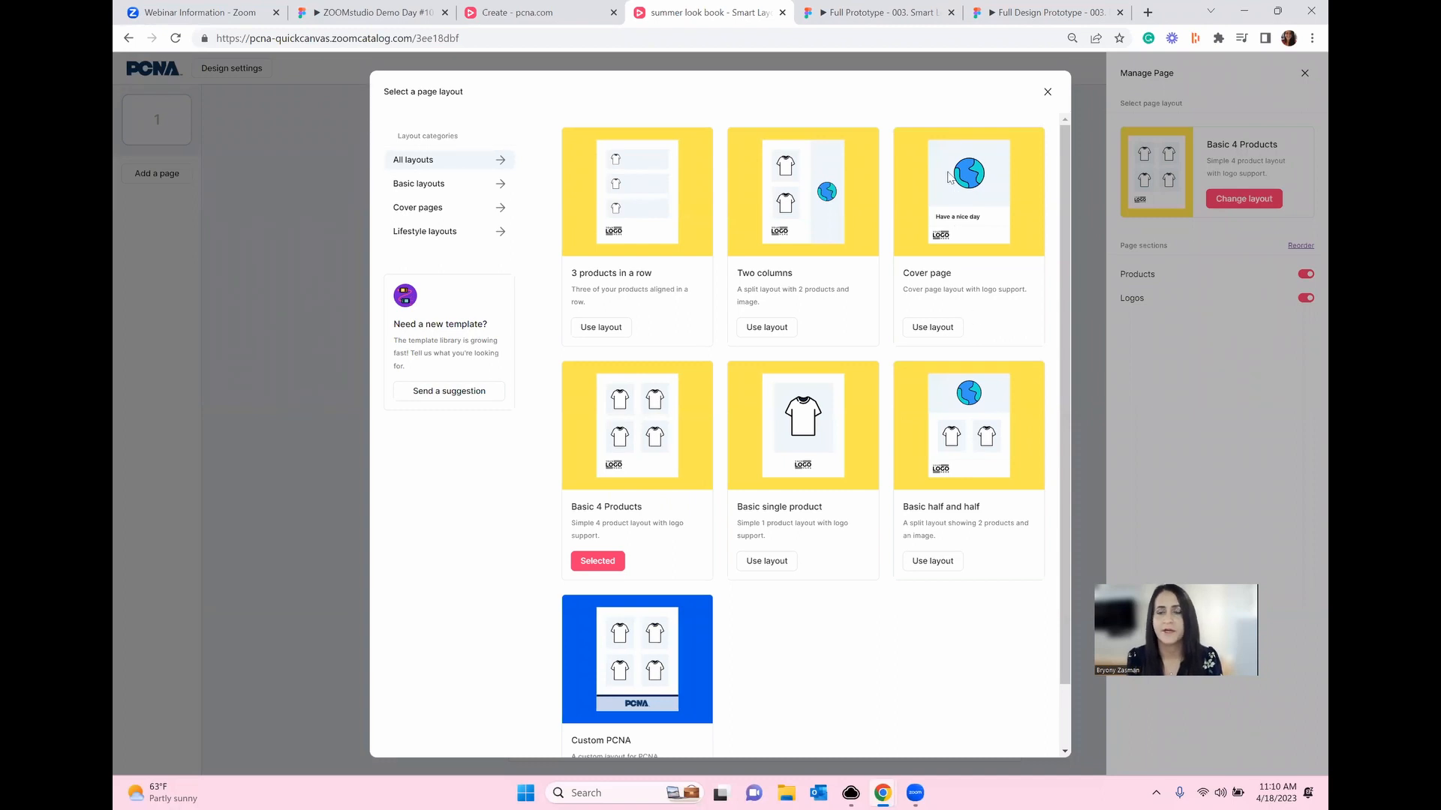
{"action": "left_click", "coordinate": [942, 340]}
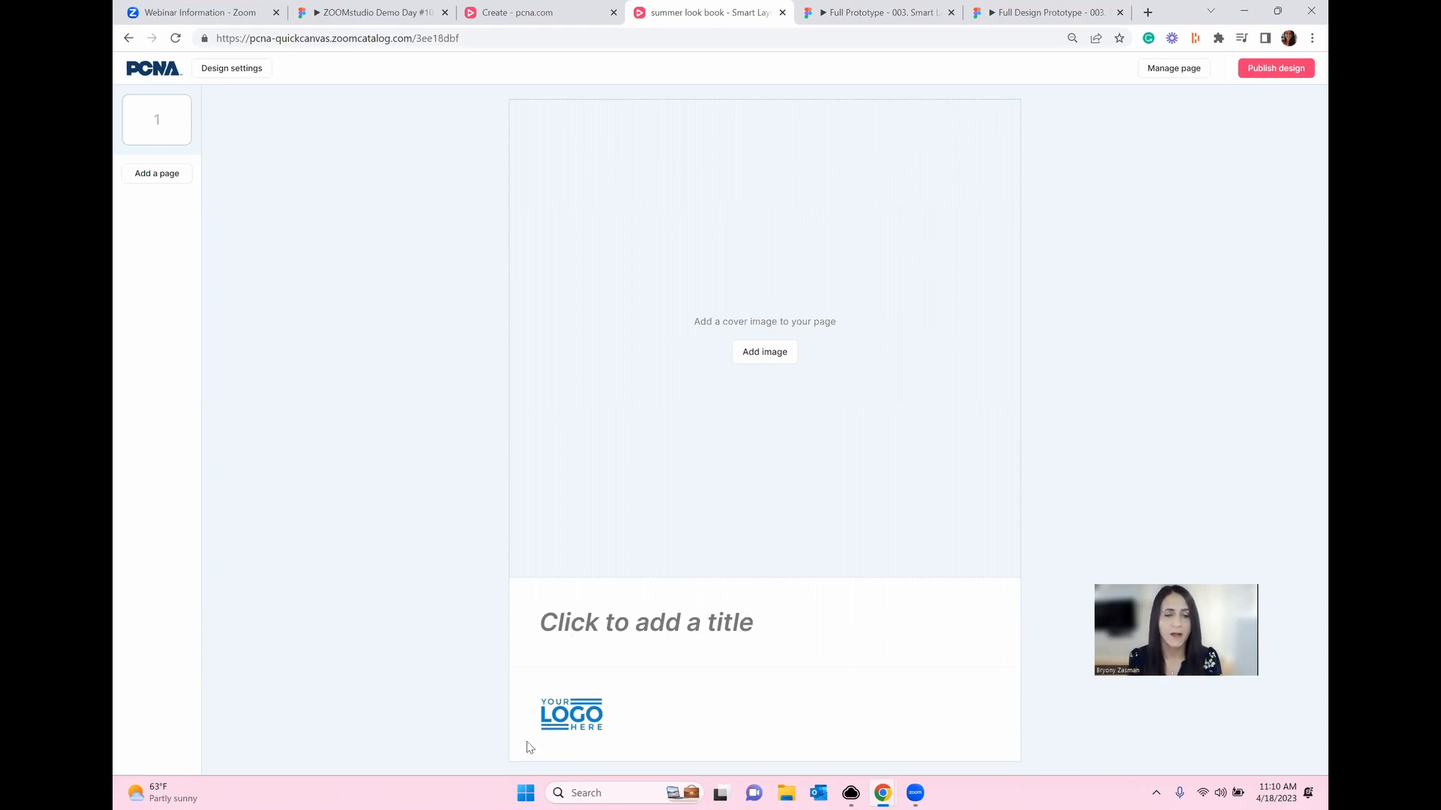
- Give the cover page the title "Summer Products 2023"
{"action": "mouse_move", "coordinate": [575, 732]}
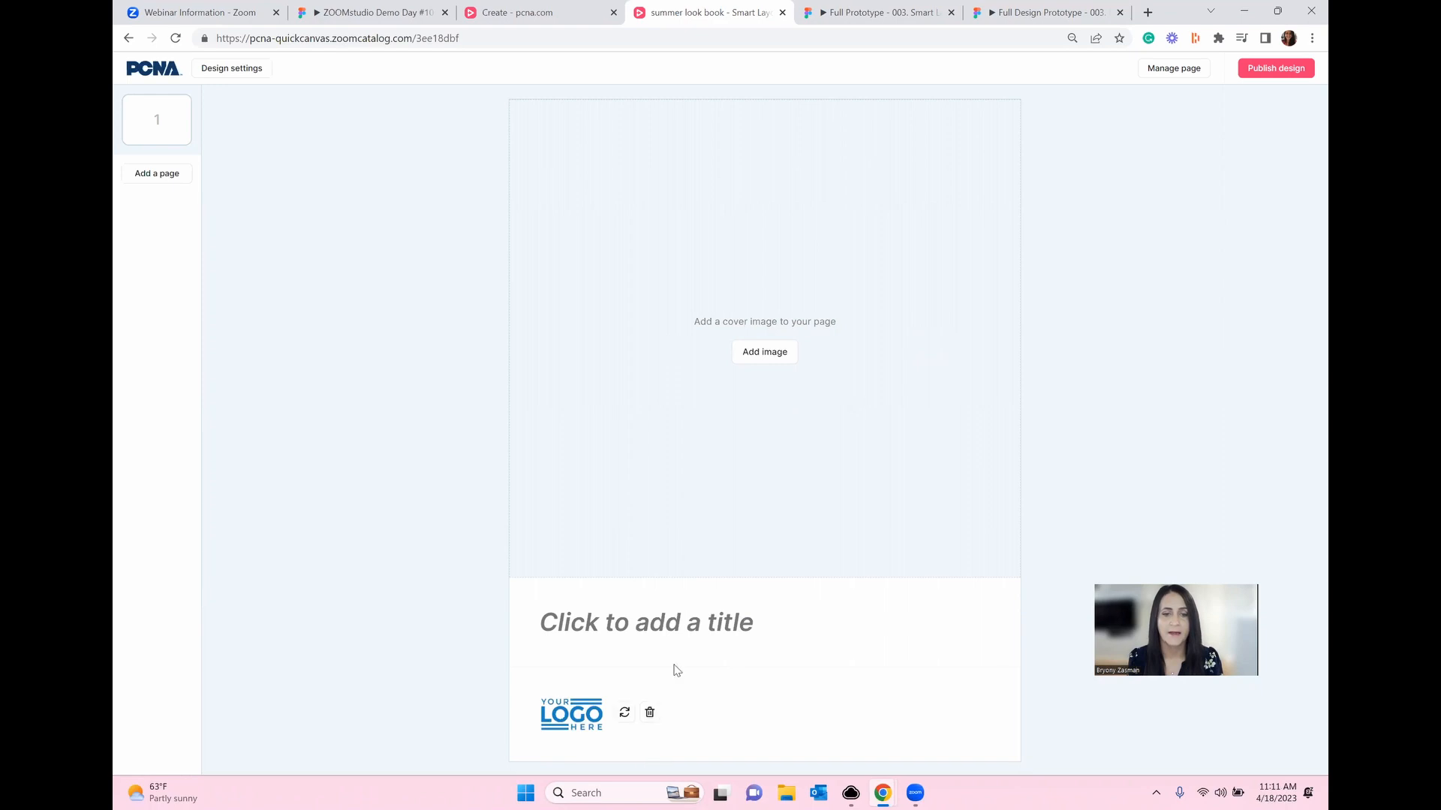
{"action": "left_click", "coordinate": [603, 627]}
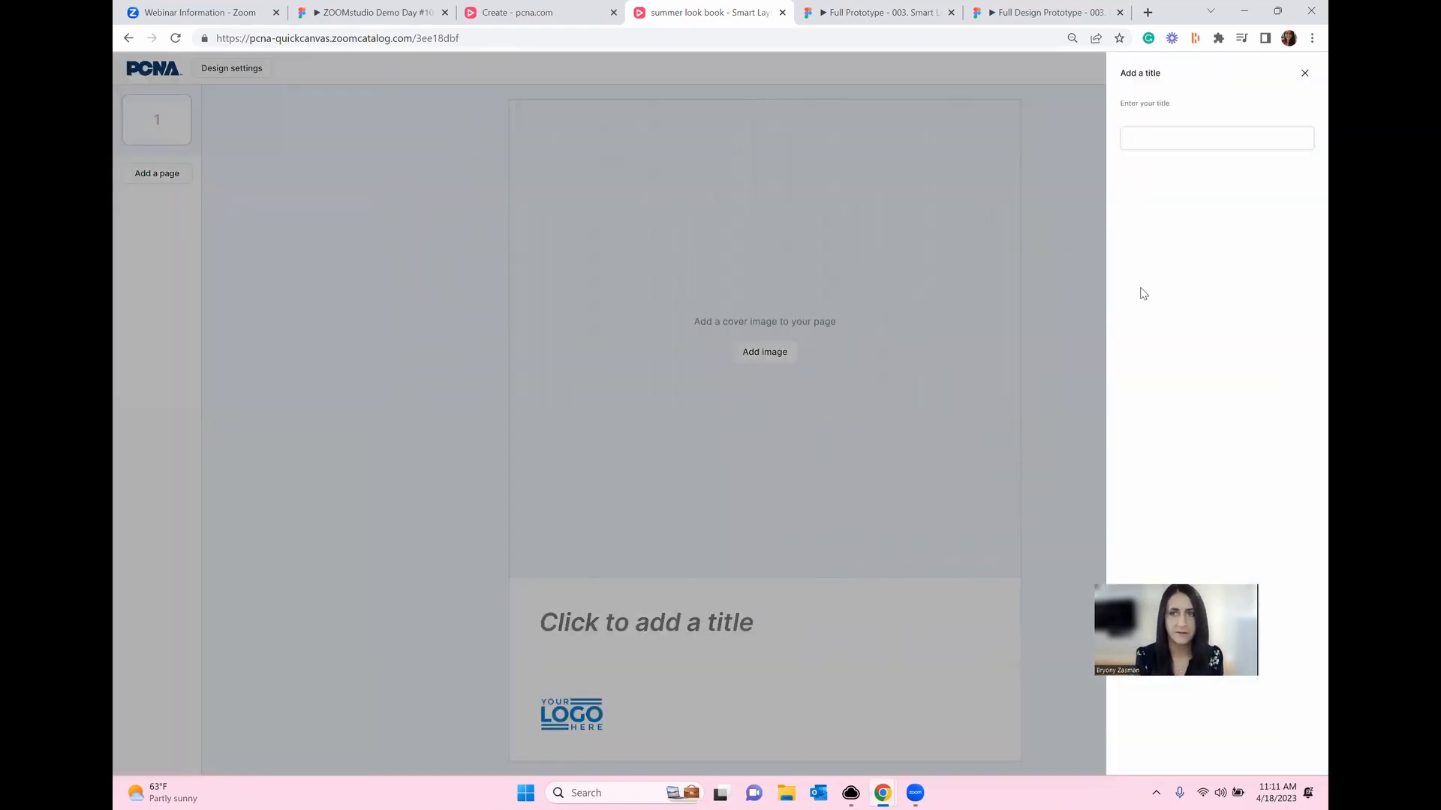
{"action": "type", "text": "Summ"}
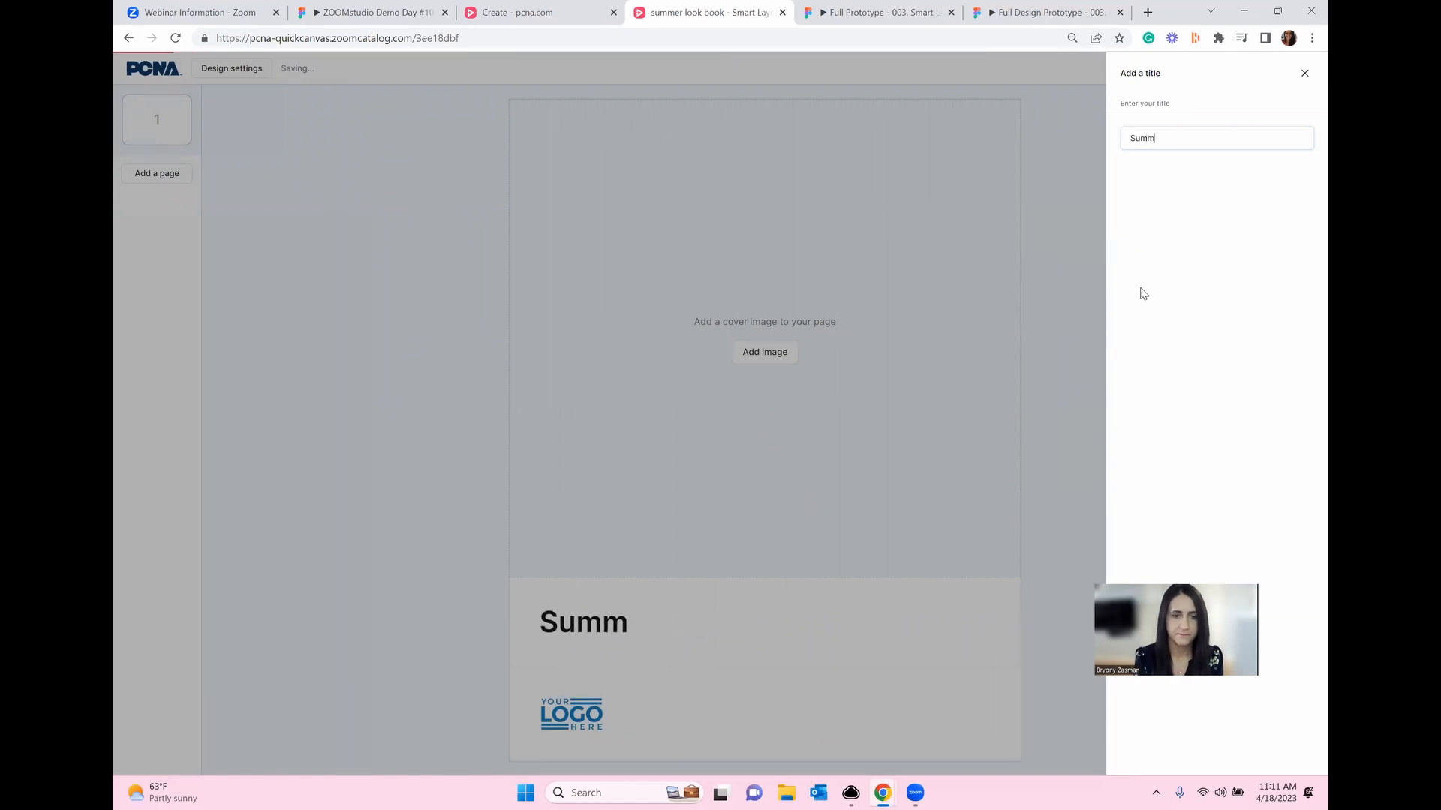
{"action": "type", "text": "er Products"}
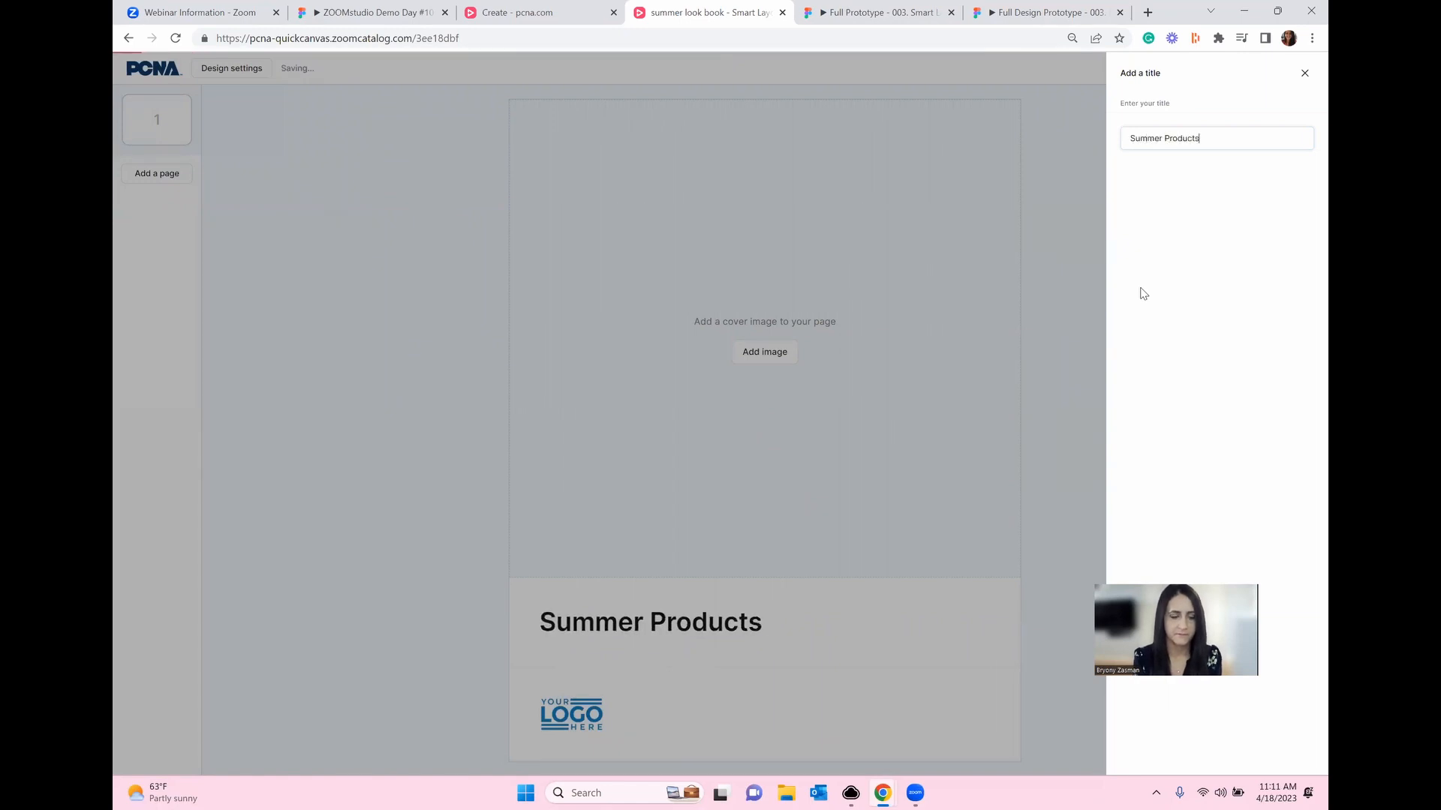
{"action": "type", "text": " 2023"}
{"action": "left_click", "coordinate": [947, 354]}
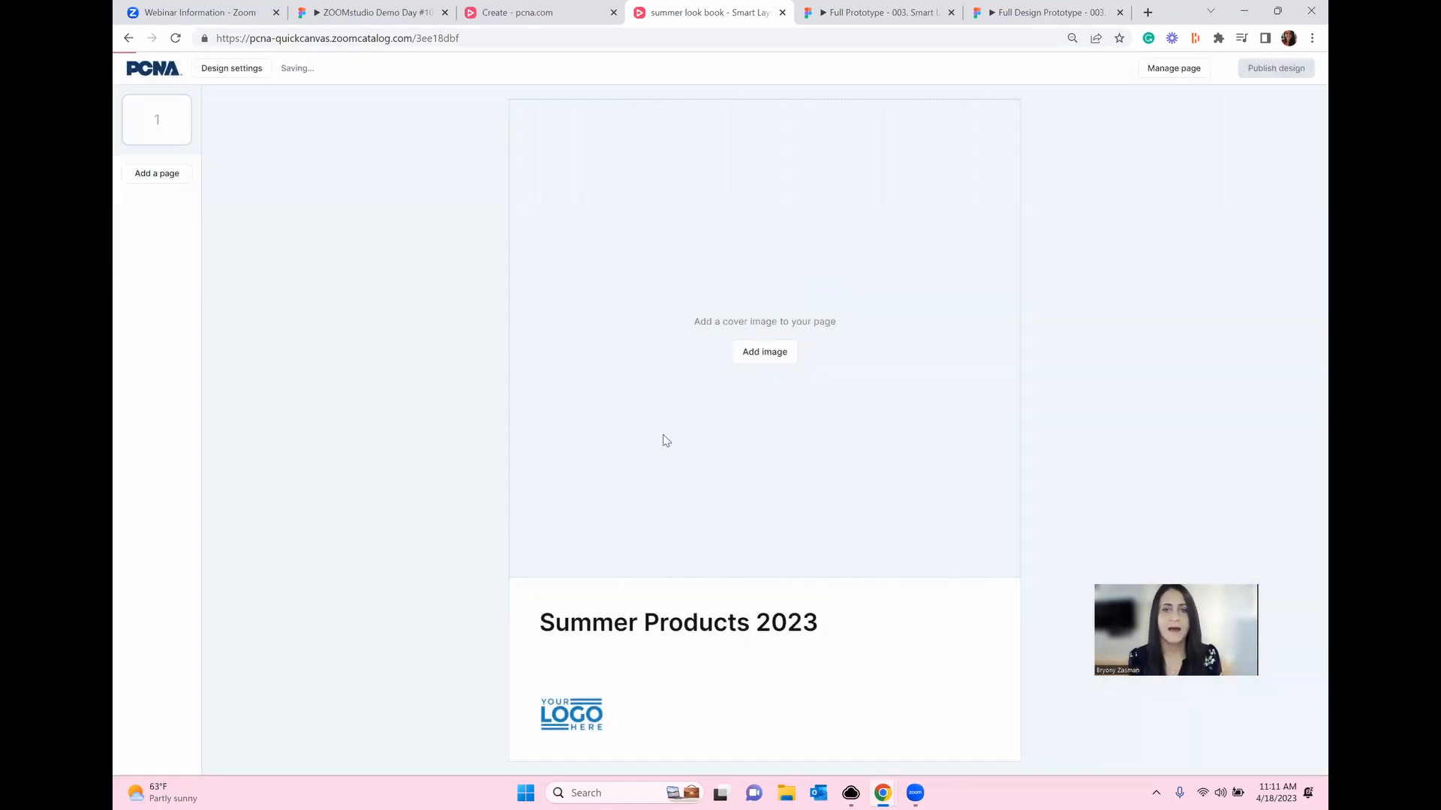
- Search Unsplash for "summer" and use the photo of black Ray-Ban Wayfarer sunglasses on beach sand as the cover image
{"action": "left_click", "coordinate": [762, 353]}
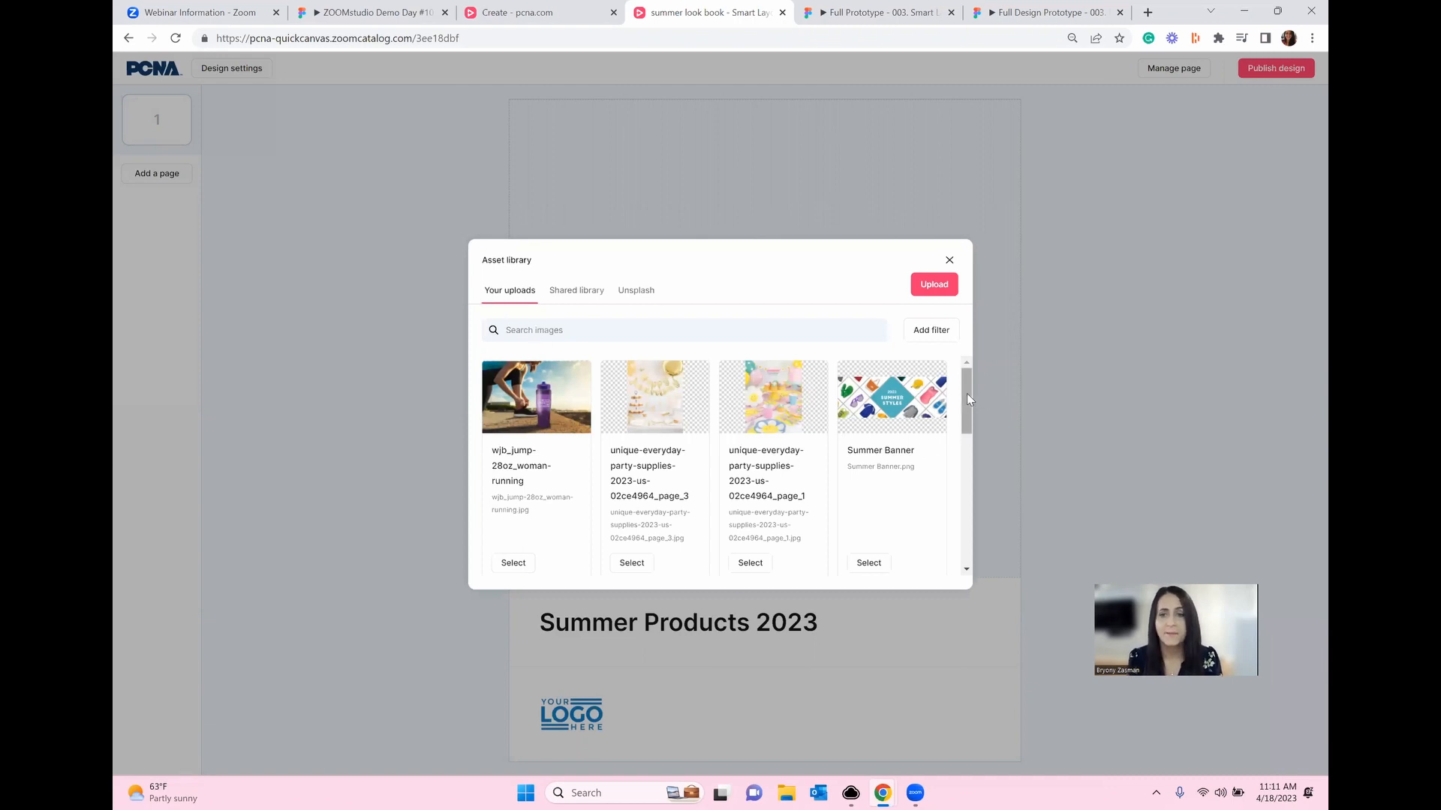
{"action": "scroll", "coordinate": [967, 394], "scroll_direction": "down", "scroll_amount": 3}
{"action": "scroll", "coordinate": [966, 393], "scroll_direction": "up", "scroll_amount": 3}
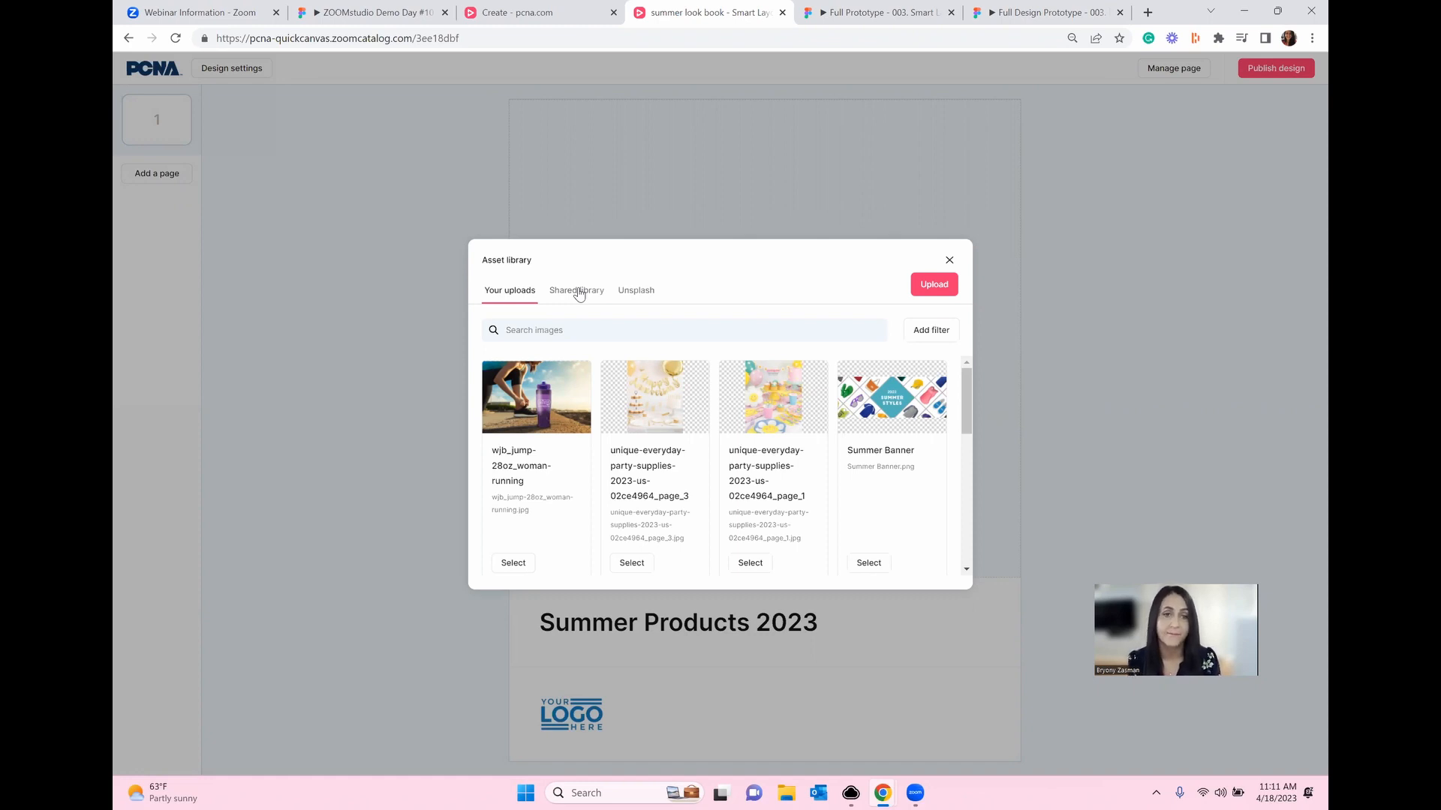
{"action": "left_click", "coordinate": [633, 292]}
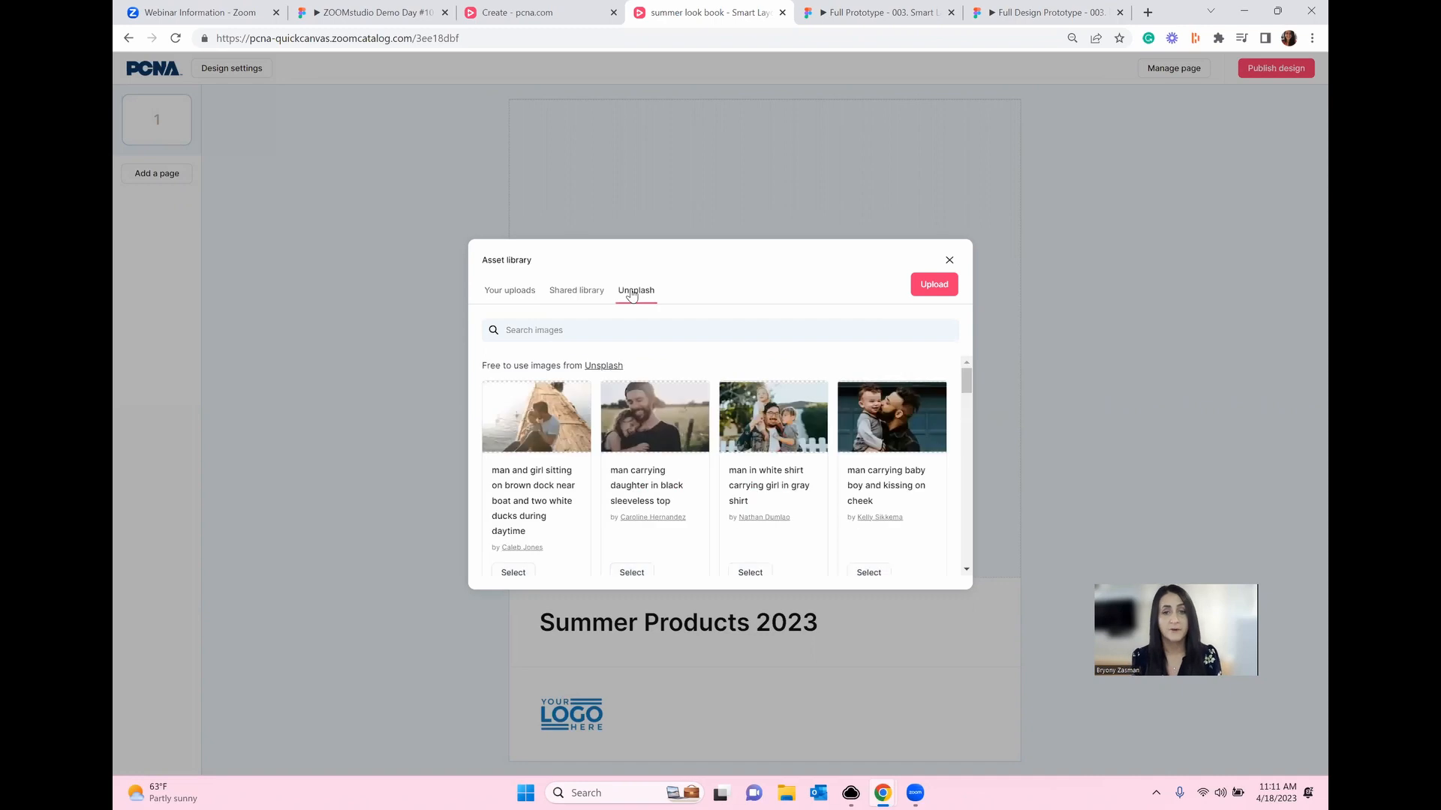
{"action": "left_click", "coordinate": [607, 333]}
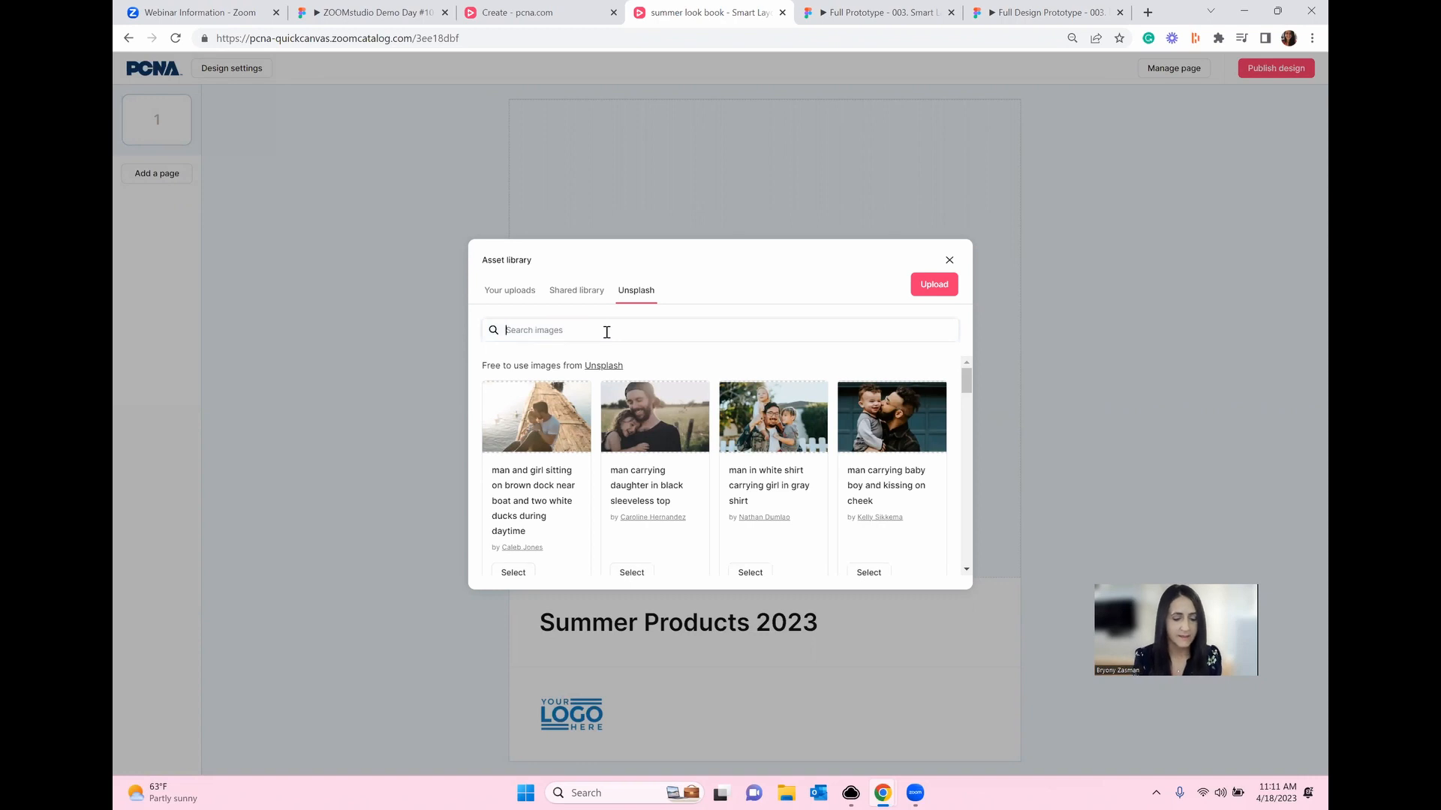
{"action": "type", "text": "summer"}
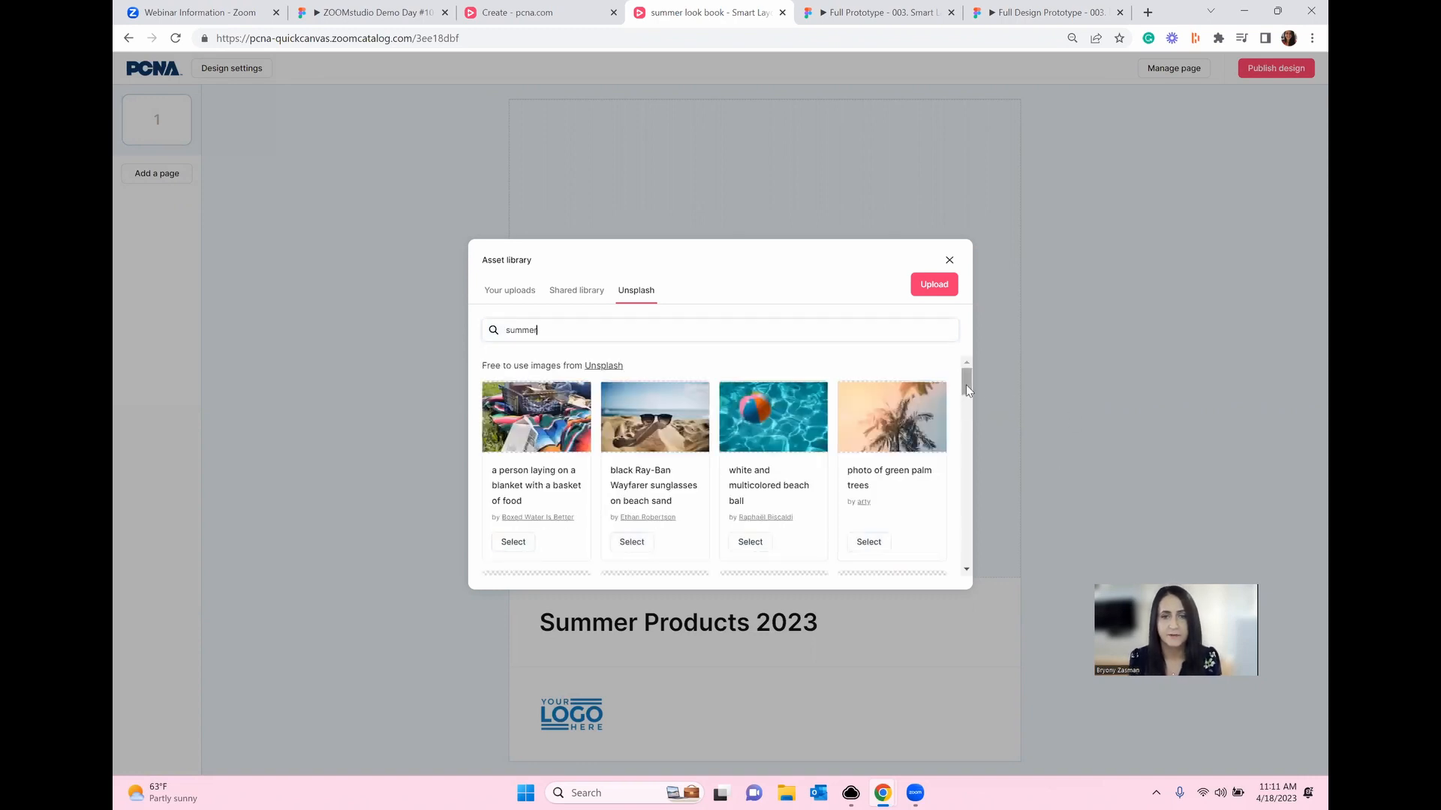
{"action": "left_click_drag", "start_coordinate": [966, 382], "coordinate": [966, 384]}
{"action": "left_click", "coordinate": [632, 530]}
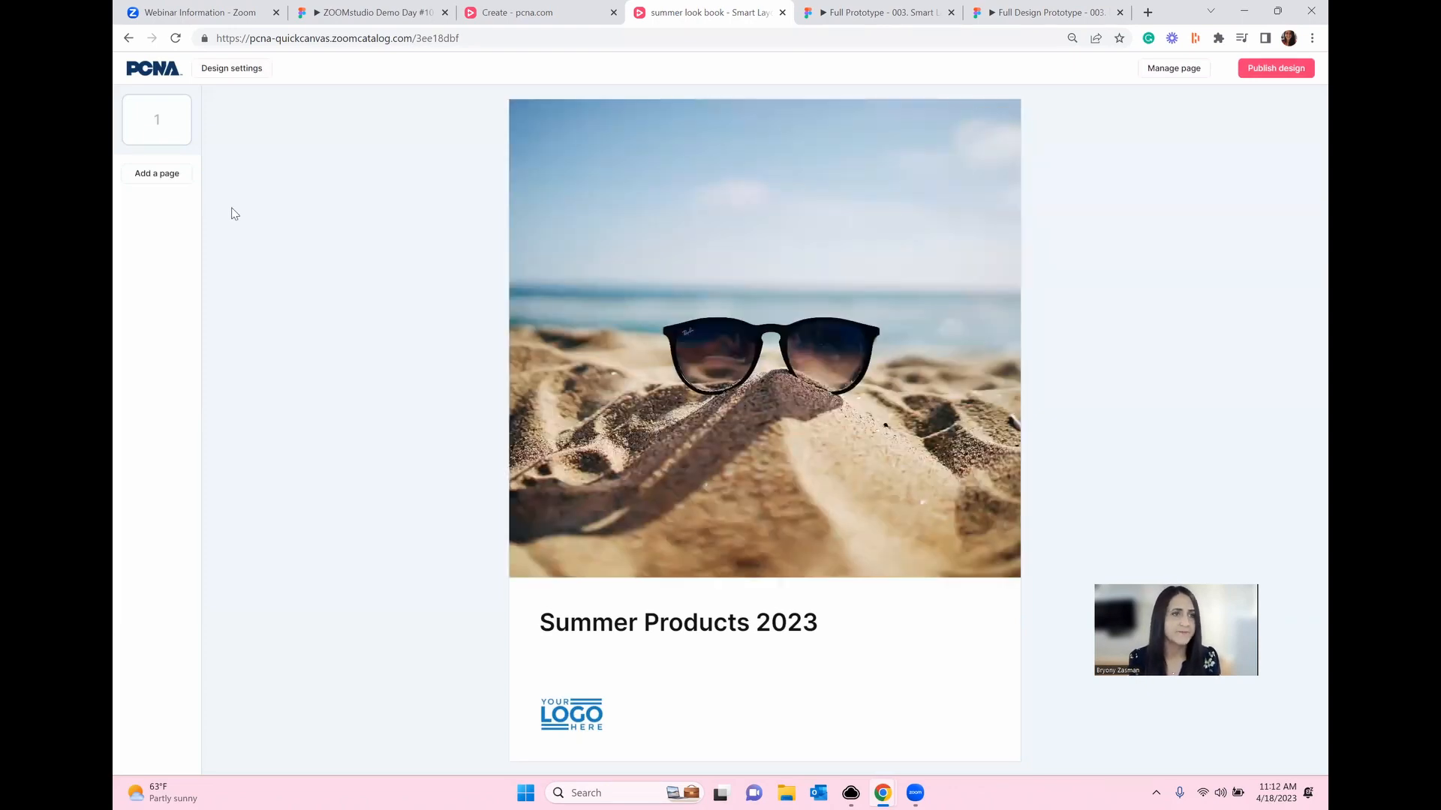
- Add a spread page after the cover page
{"action": "left_click", "coordinate": [160, 179]}
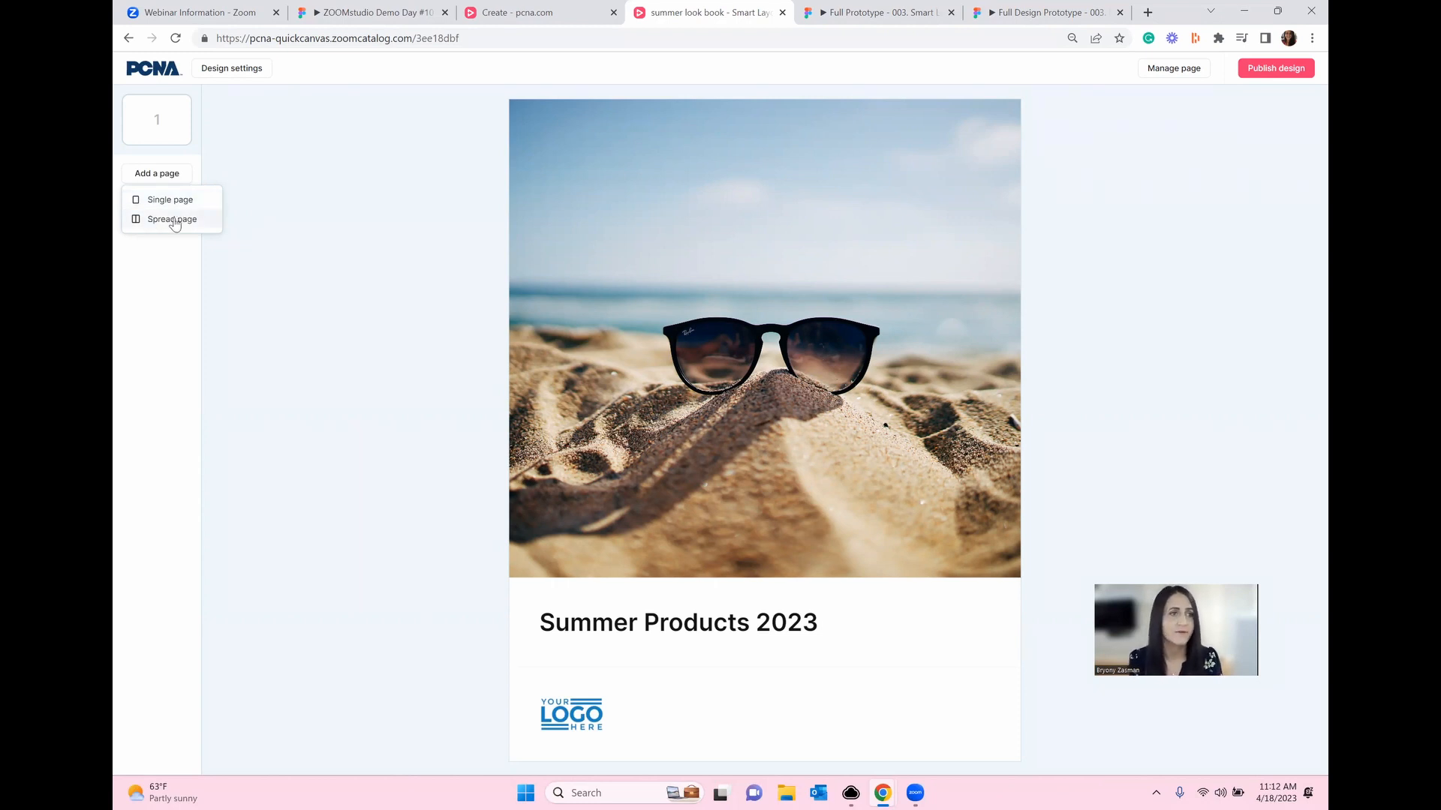
{"action": "left_click", "coordinate": [174, 220]}
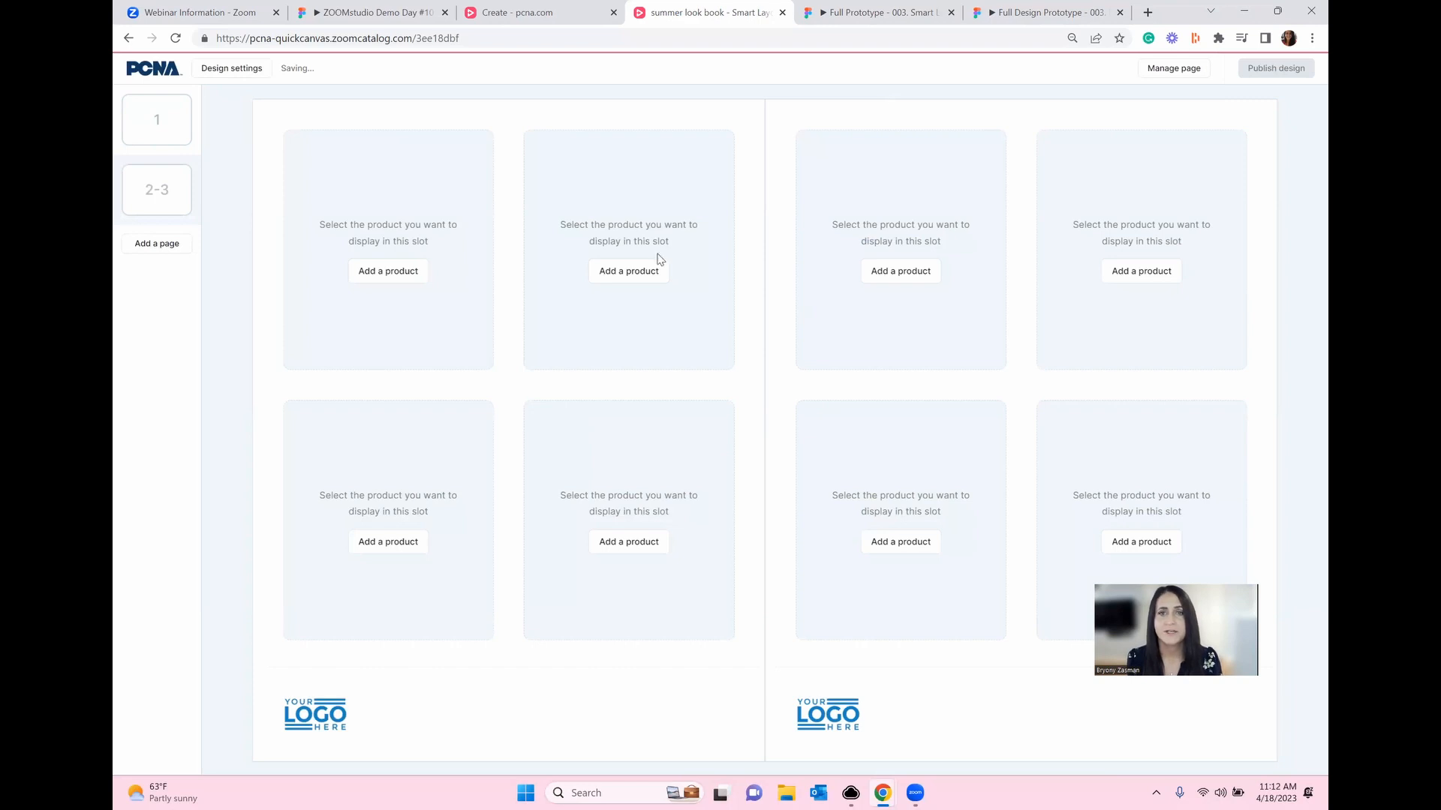
- Apply the Basic half and half layout to the spread's left page and turn off its Logos section
{"action": "left_click", "coordinate": [1162, 69]}
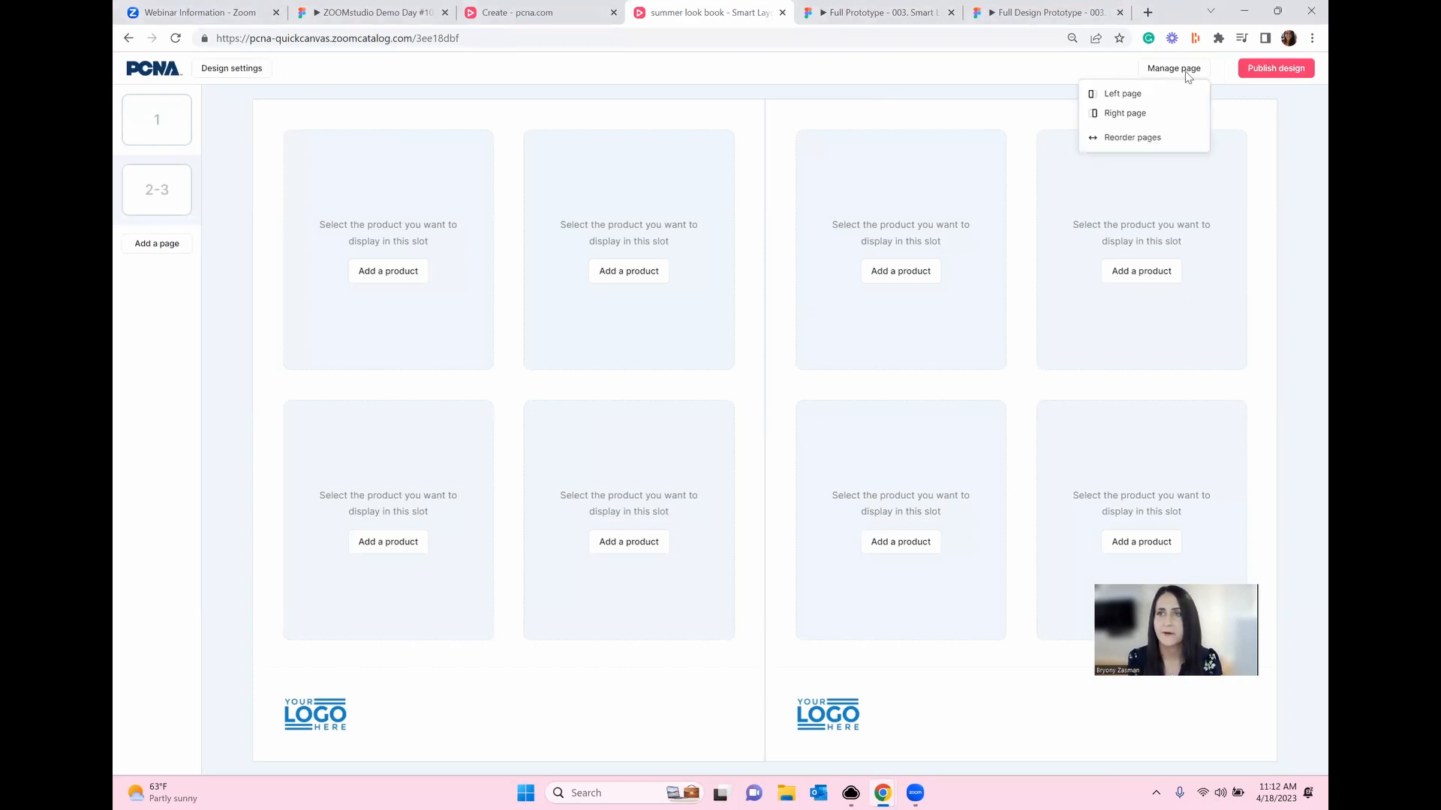
{"action": "left_click", "coordinate": [1125, 95]}
{"action": "left_click", "coordinate": [1243, 199]}
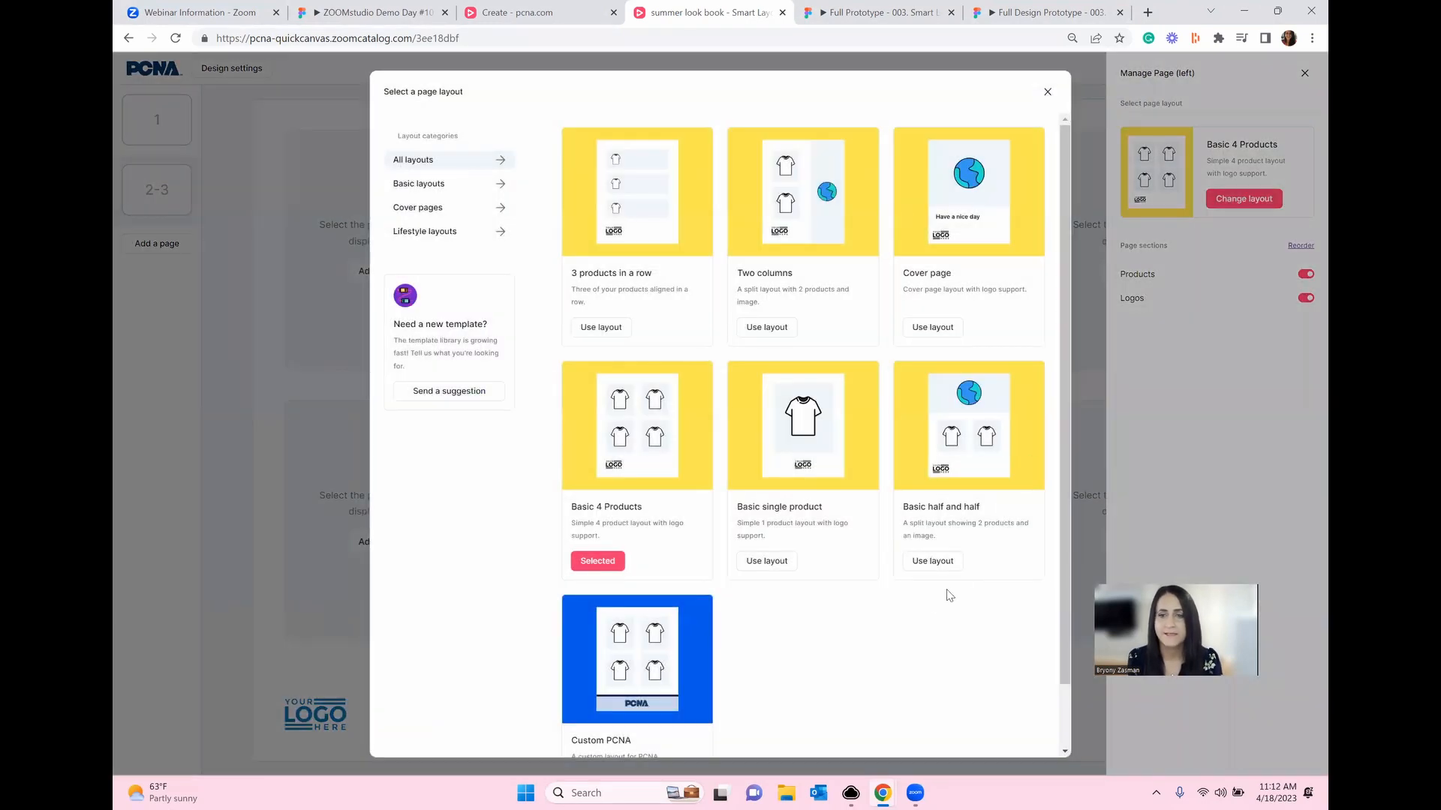
{"action": "left_click", "coordinate": [945, 565]}
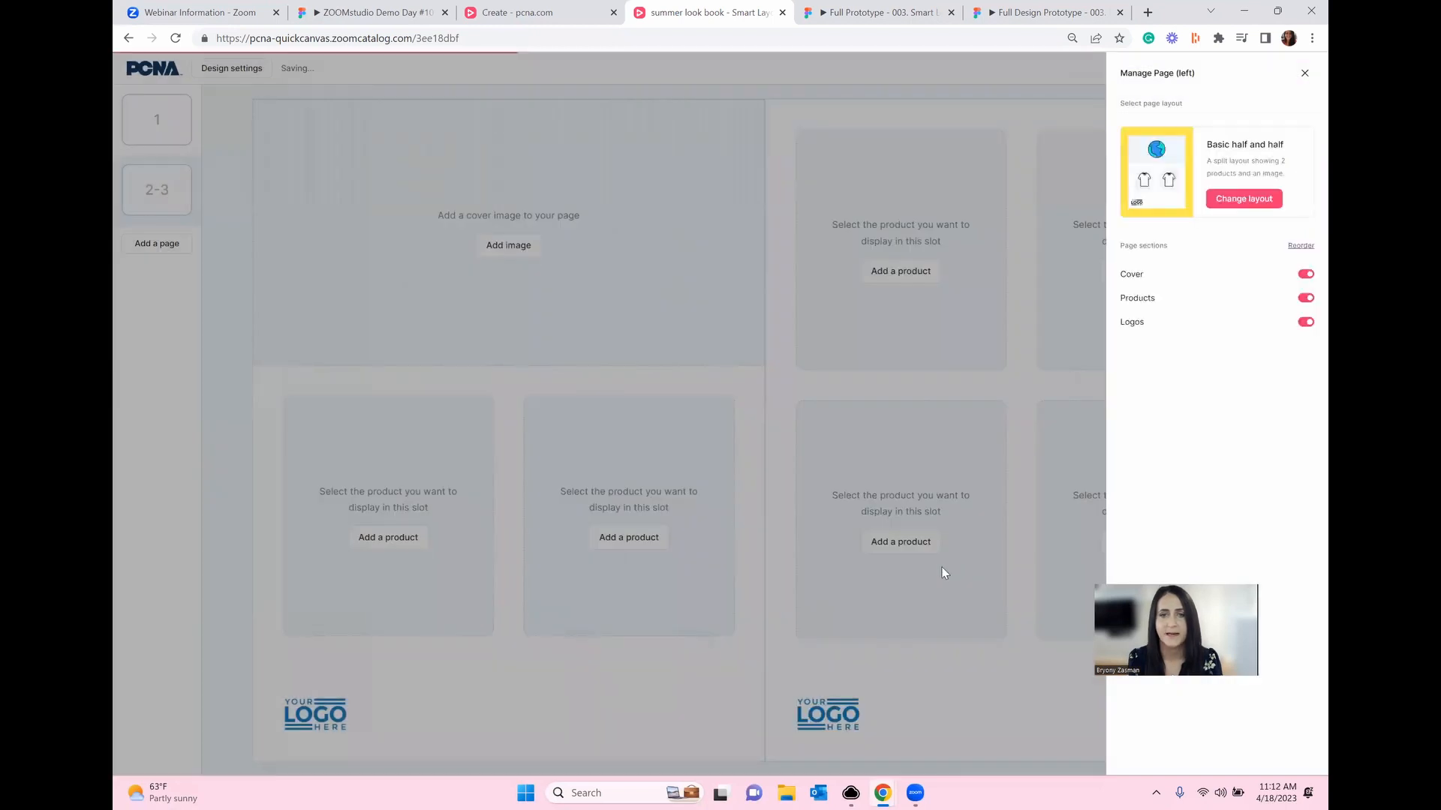
{"action": "left_click", "coordinate": [1306, 322]}
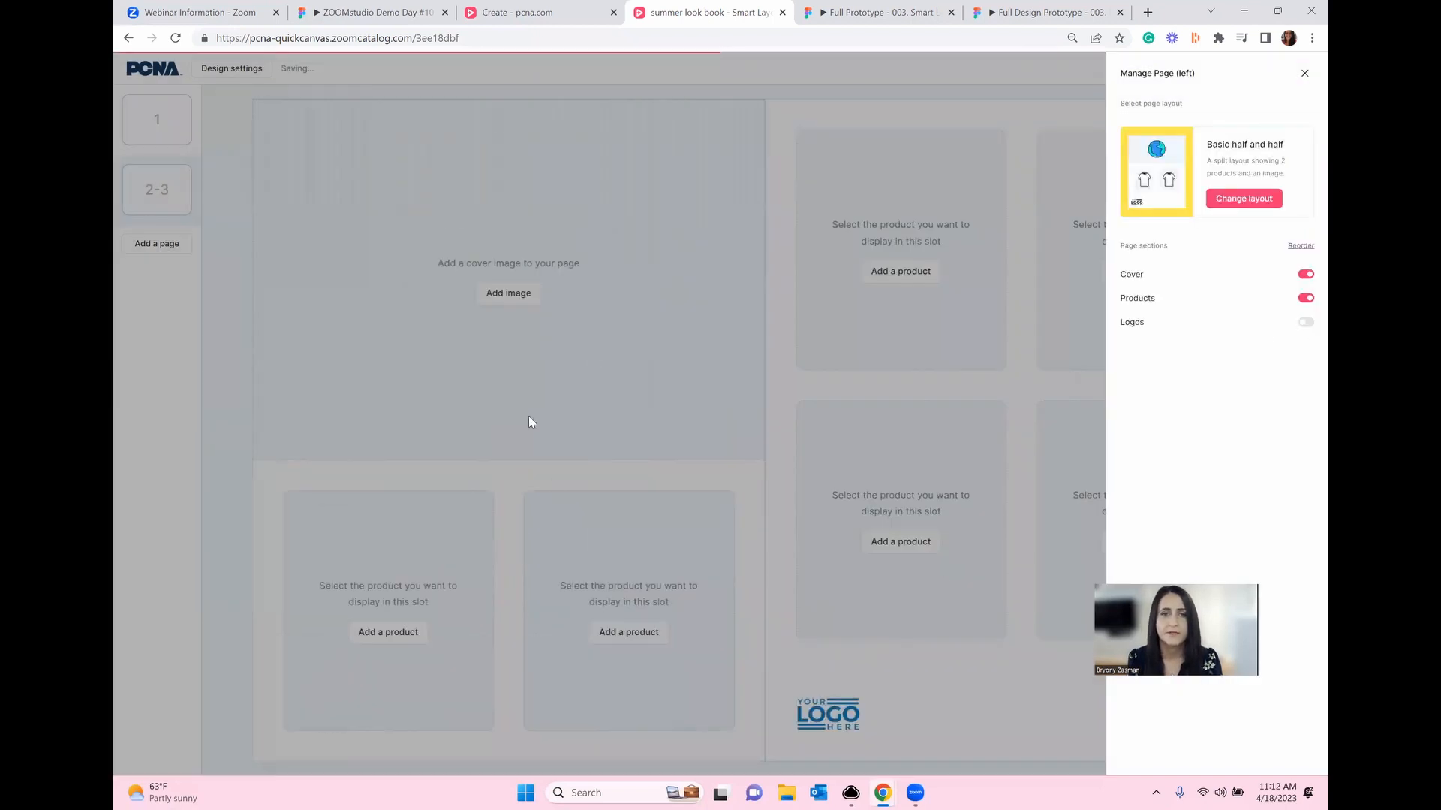
{"action": "left_click", "coordinate": [777, 341]}
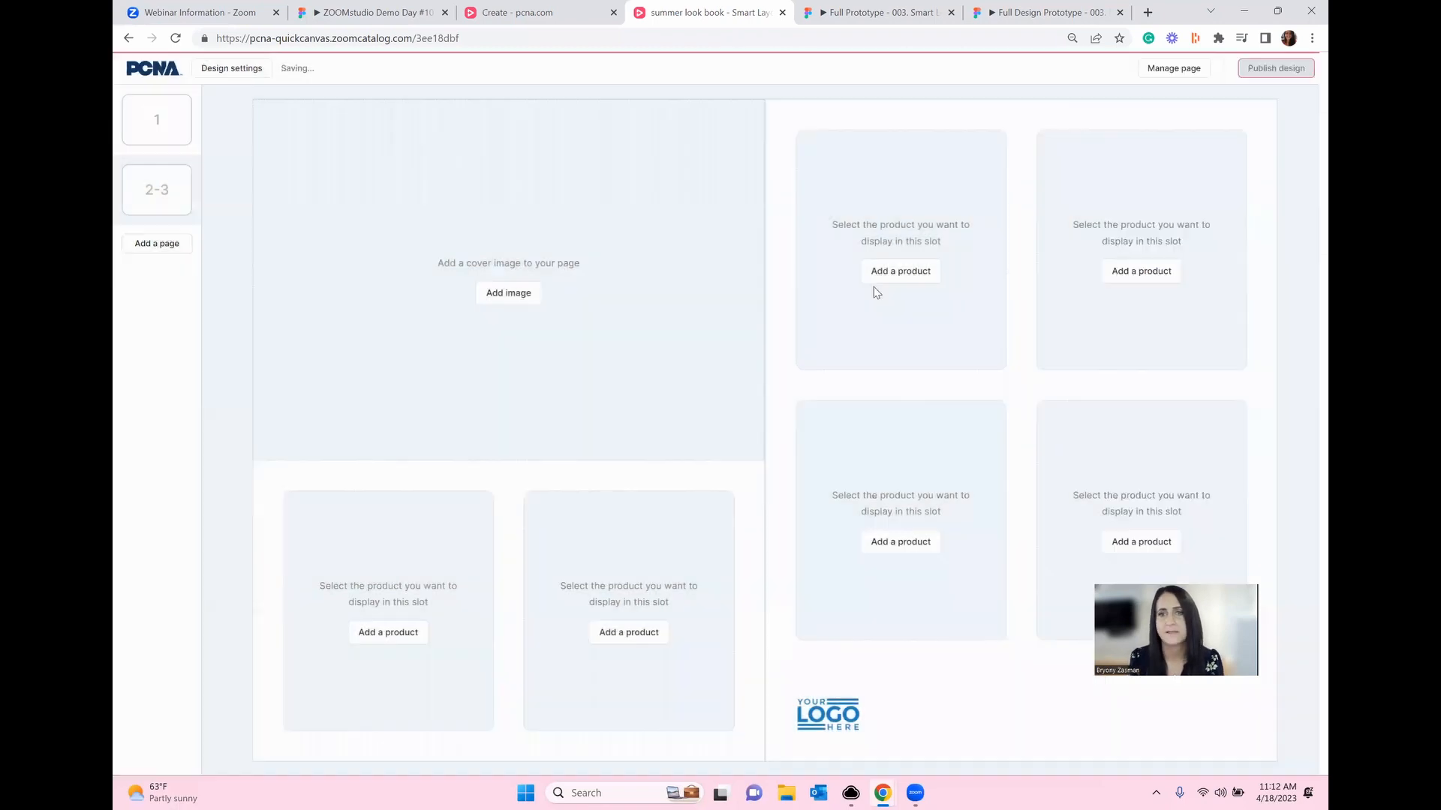
- Apply the 3 products in a row layout to the spread's right page and turn off its Logos section
{"action": "left_click", "coordinate": [1176, 73]}
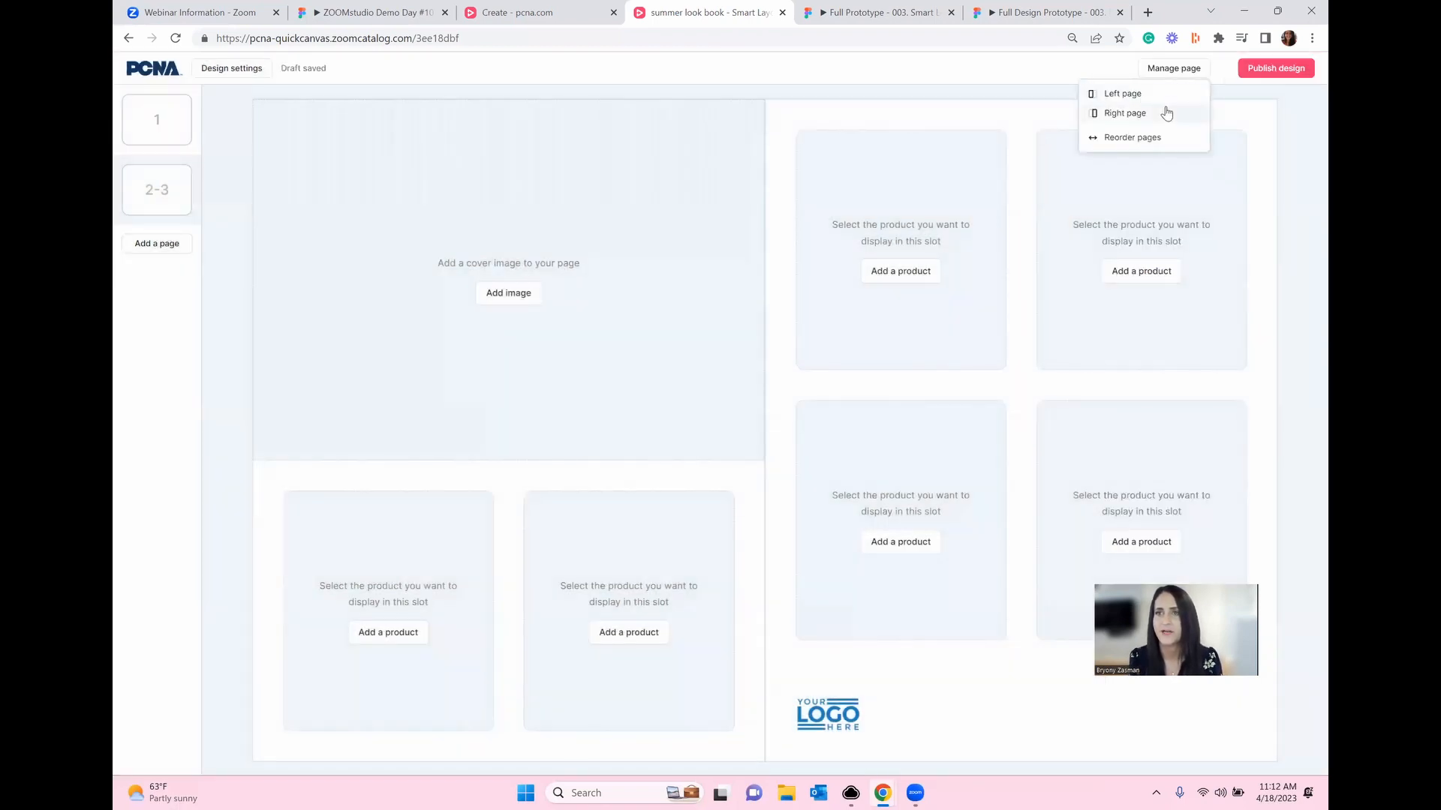
{"action": "left_click", "coordinate": [1133, 114]}
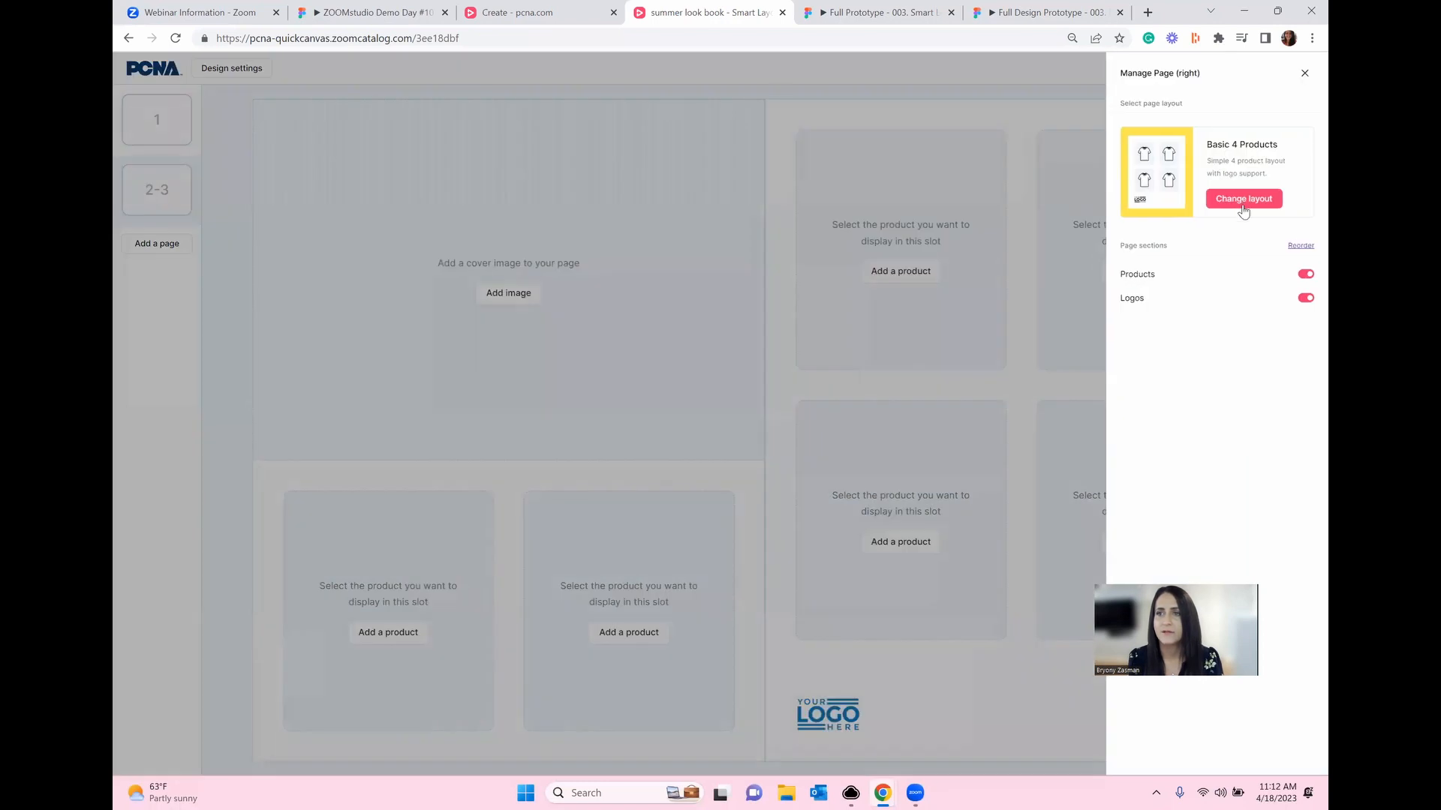
{"action": "left_click", "coordinate": [1241, 203]}
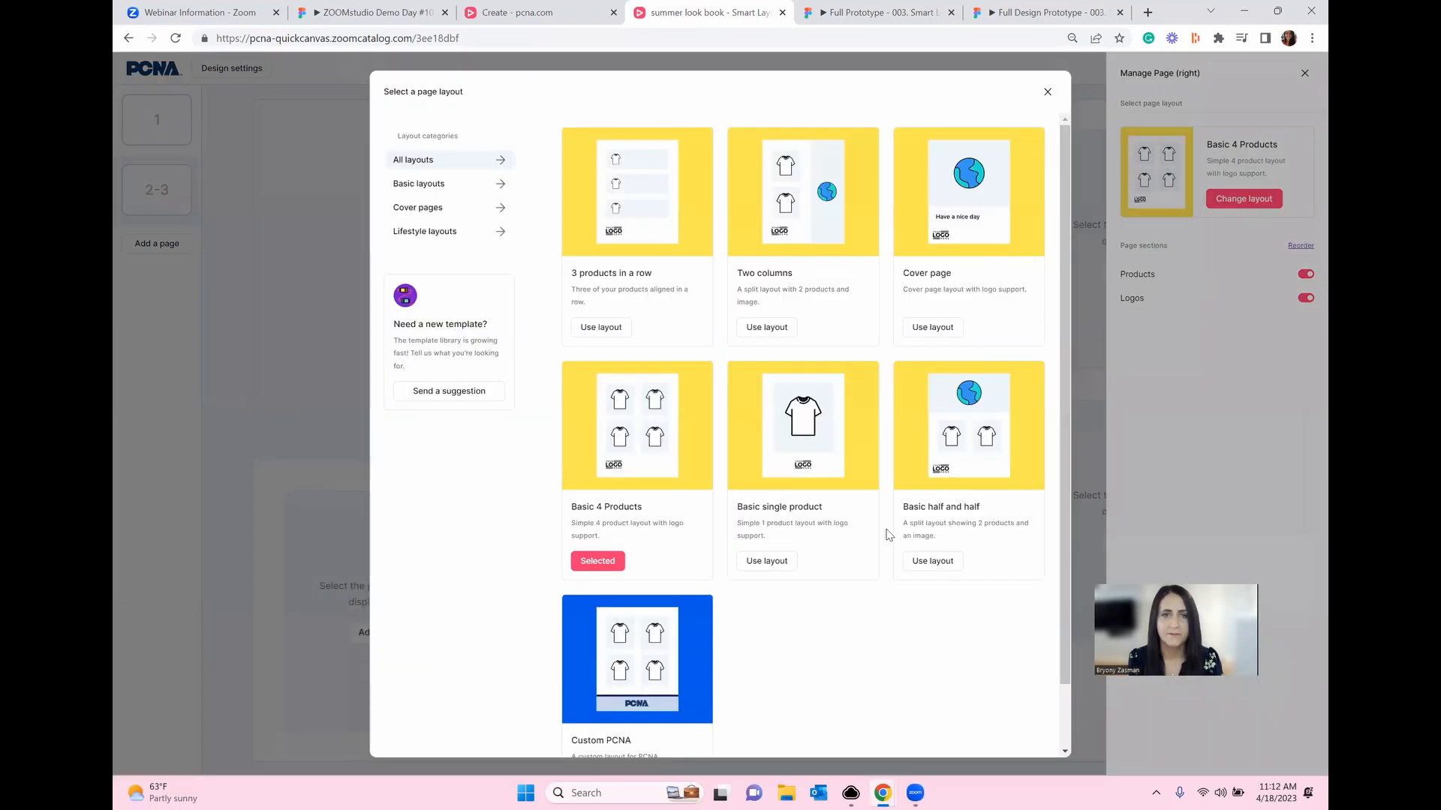
{"action": "left_click", "coordinate": [594, 328]}
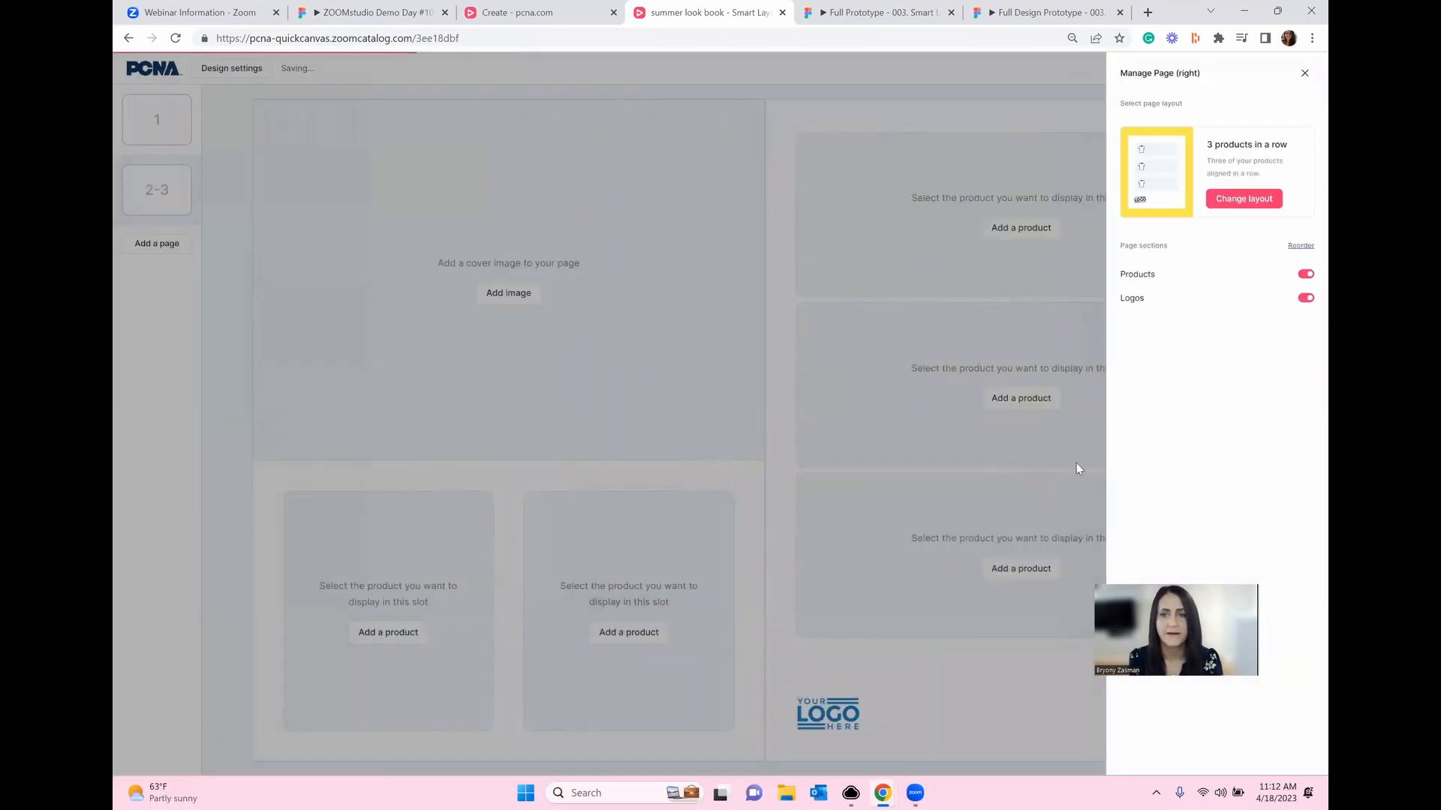
{"action": "left_click", "coordinate": [1306, 301]}
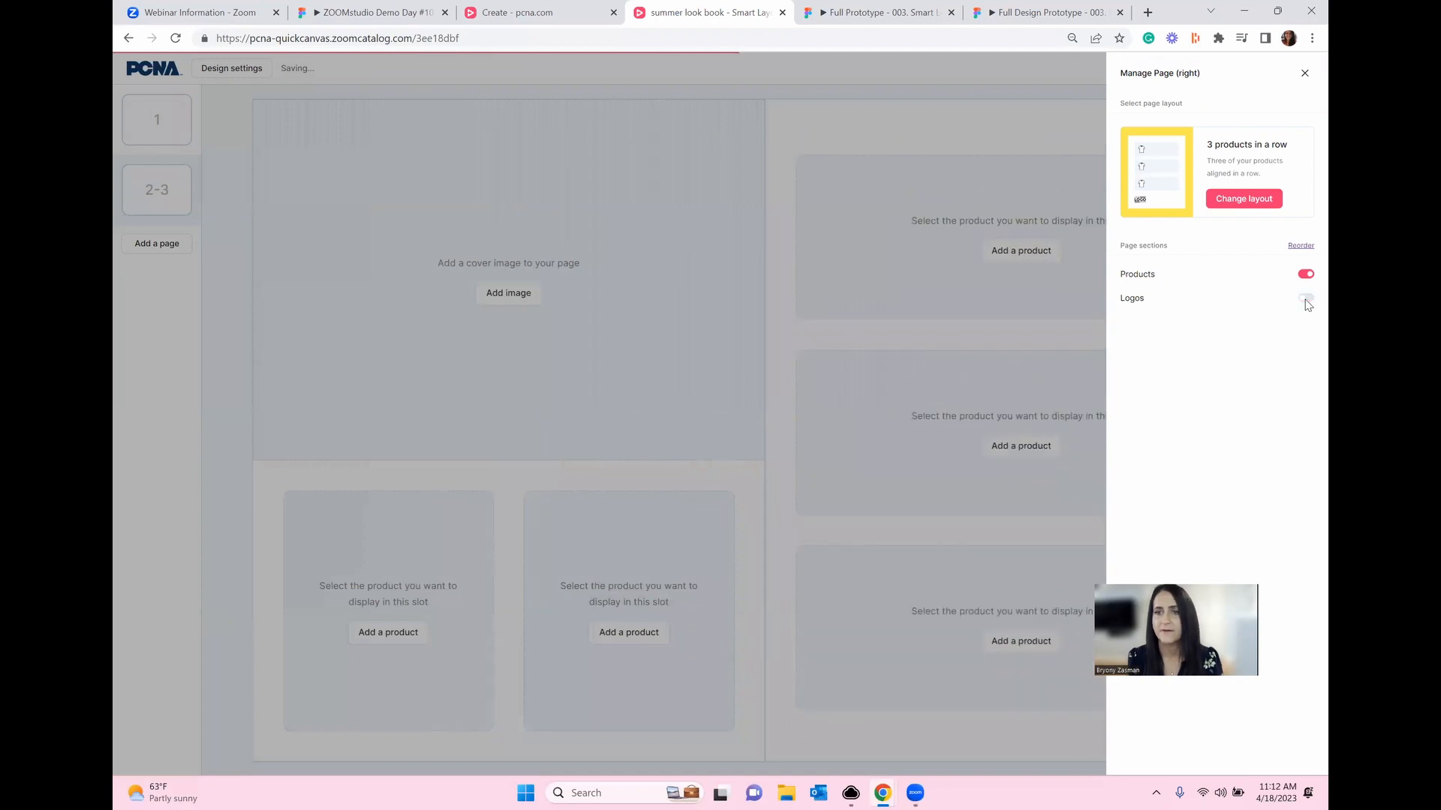
{"action": "left_click", "coordinate": [782, 502]}
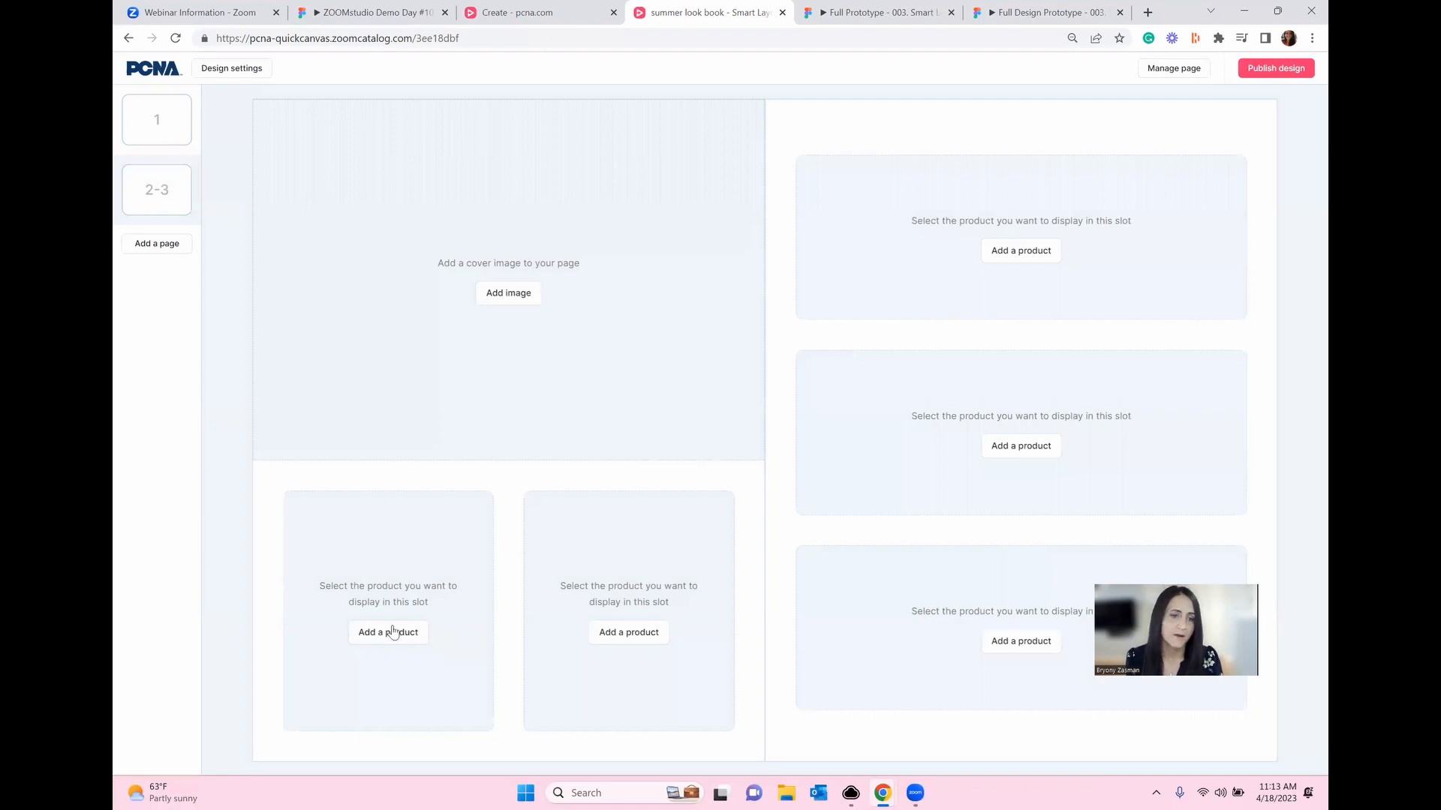
- Search the products for "sunglasses" and add the Retro Sunglasses in Blue (BL) to the left page's first product slot
{"action": "left_click", "coordinate": [379, 649]}
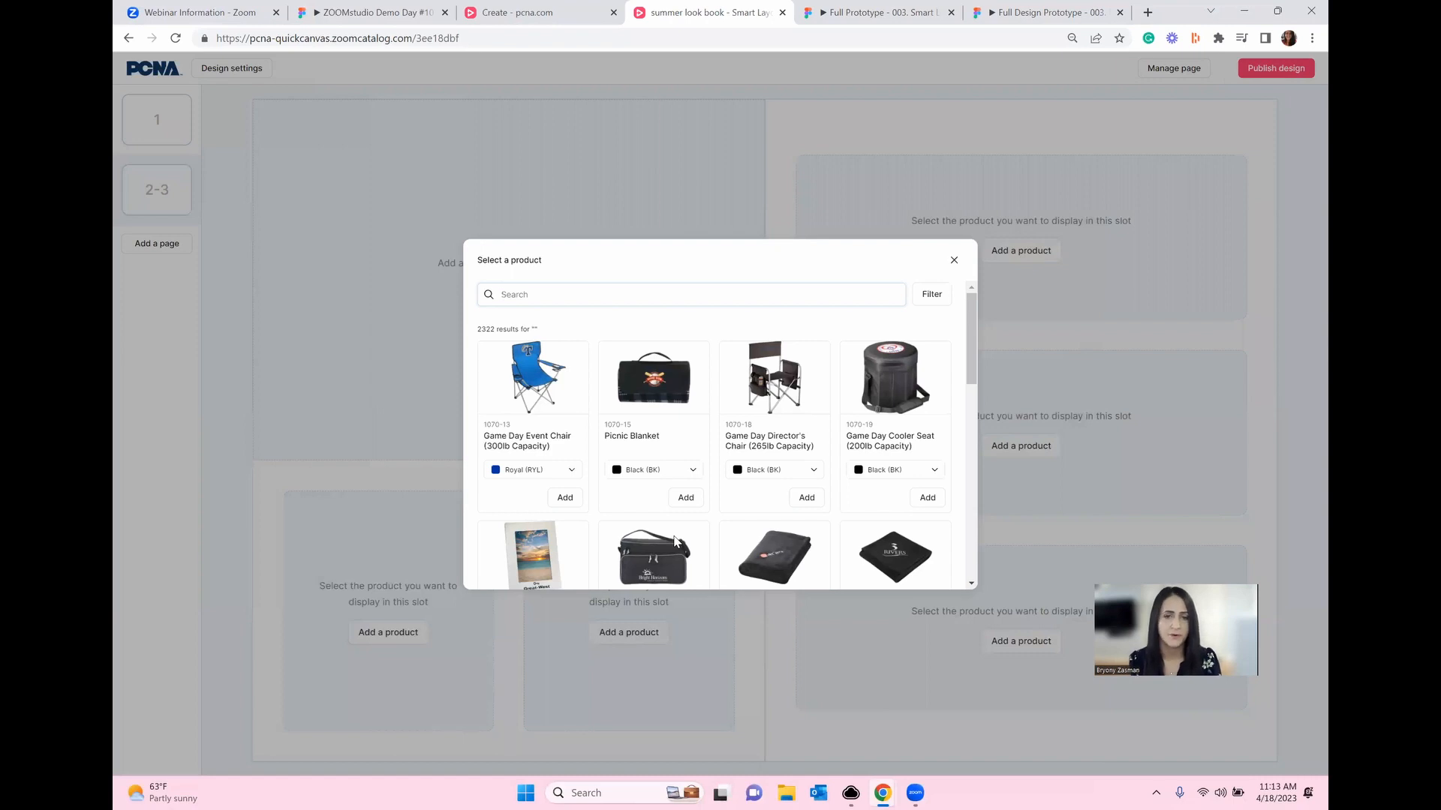
{"action": "left_click", "coordinate": [658, 297]}
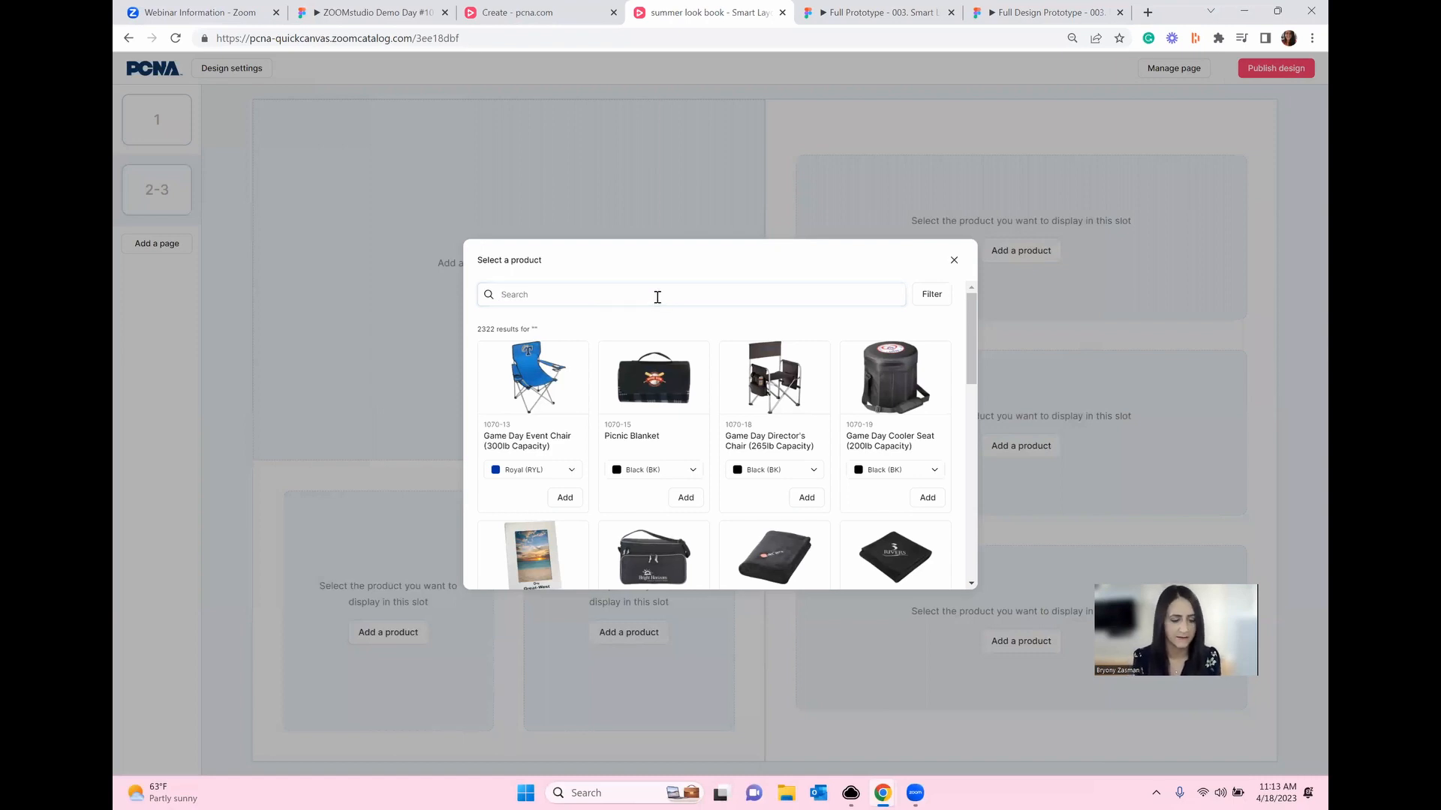
{"action": "type", "text": "sunglasses"}
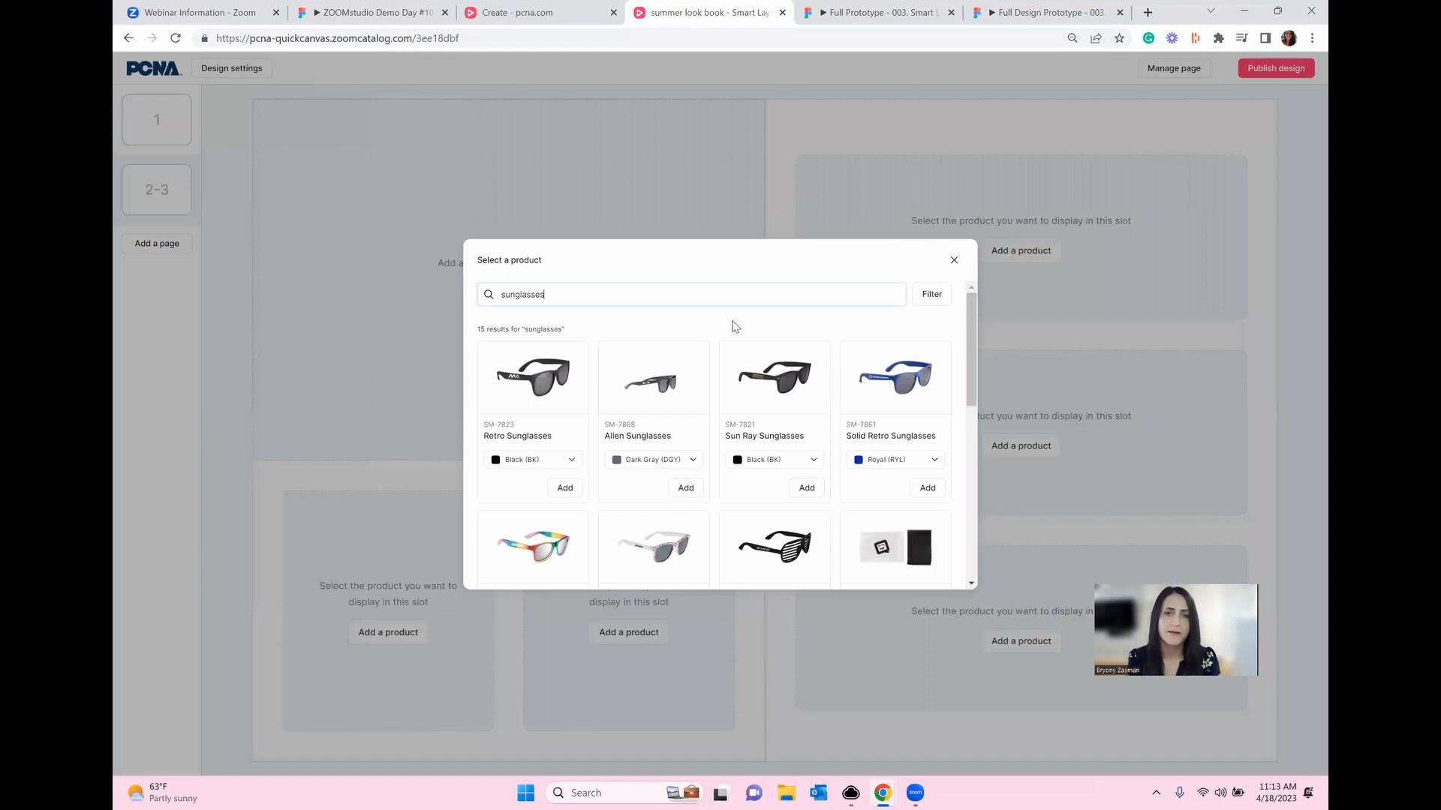
{"action": "left_click", "coordinate": [543, 464]}
{"action": "left_click", "coordinate": [528, 505]}
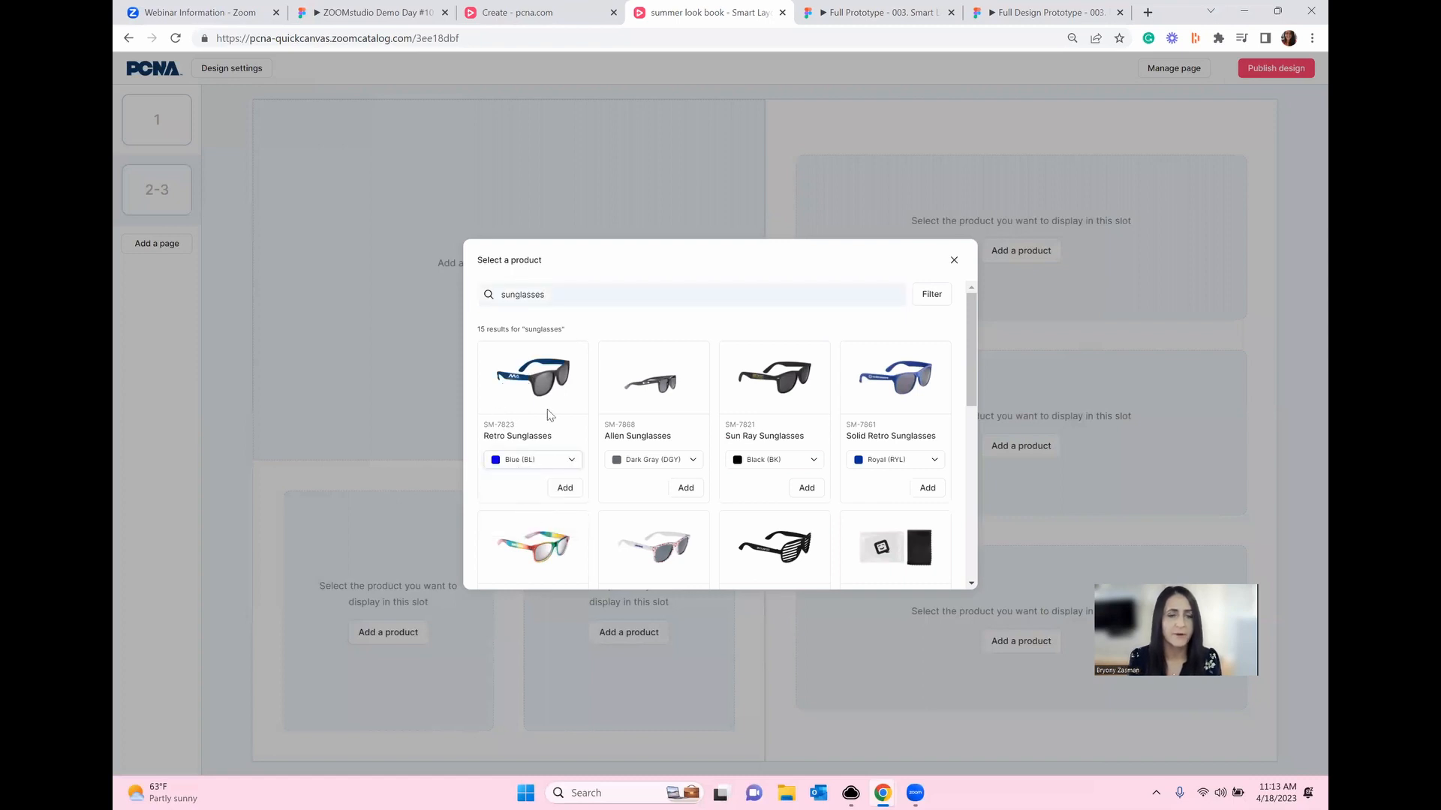
{"action": "left_click", "coordinate": [565, 488]}
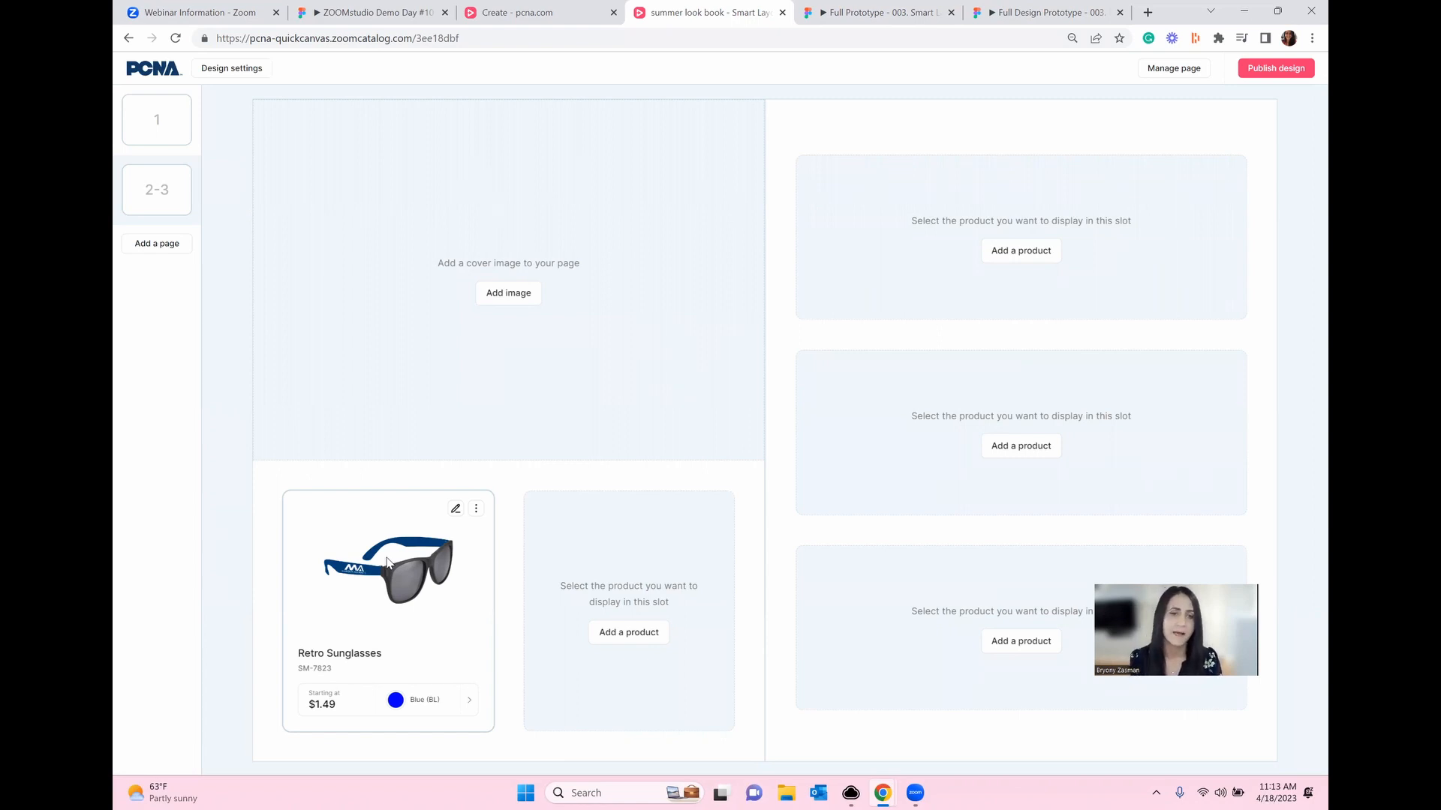
- Add the black Sun Ray Sunglasses to the left page's remaining slot and the Rainbow Sun Ray Sunglasses to the right page's top slot
{"action": "left_click", "coordinate": [647, 635]}
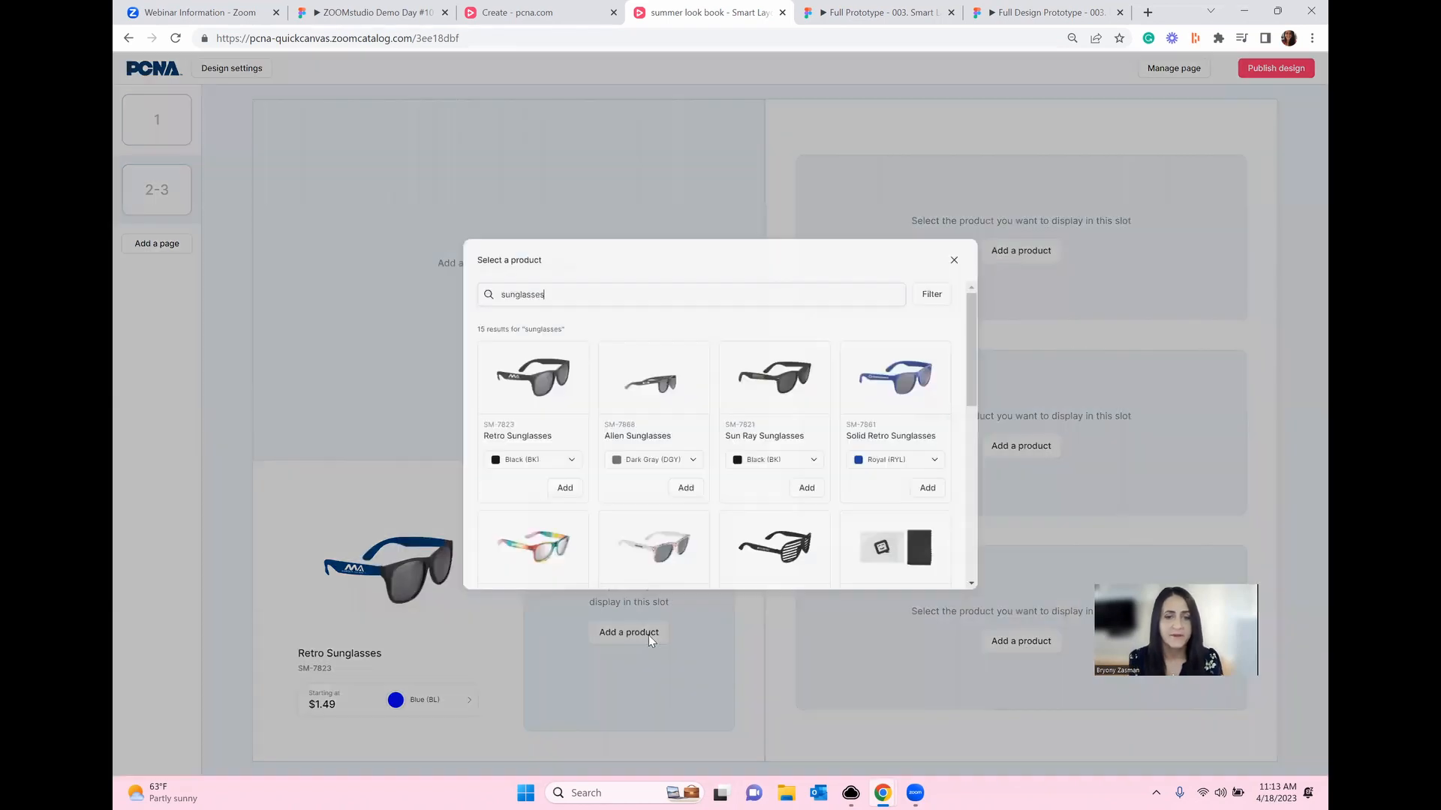
{"action": "left_click", "coordinate": [809, 488]}
{"action": "left_click", "coordinate": [1026, 254]}
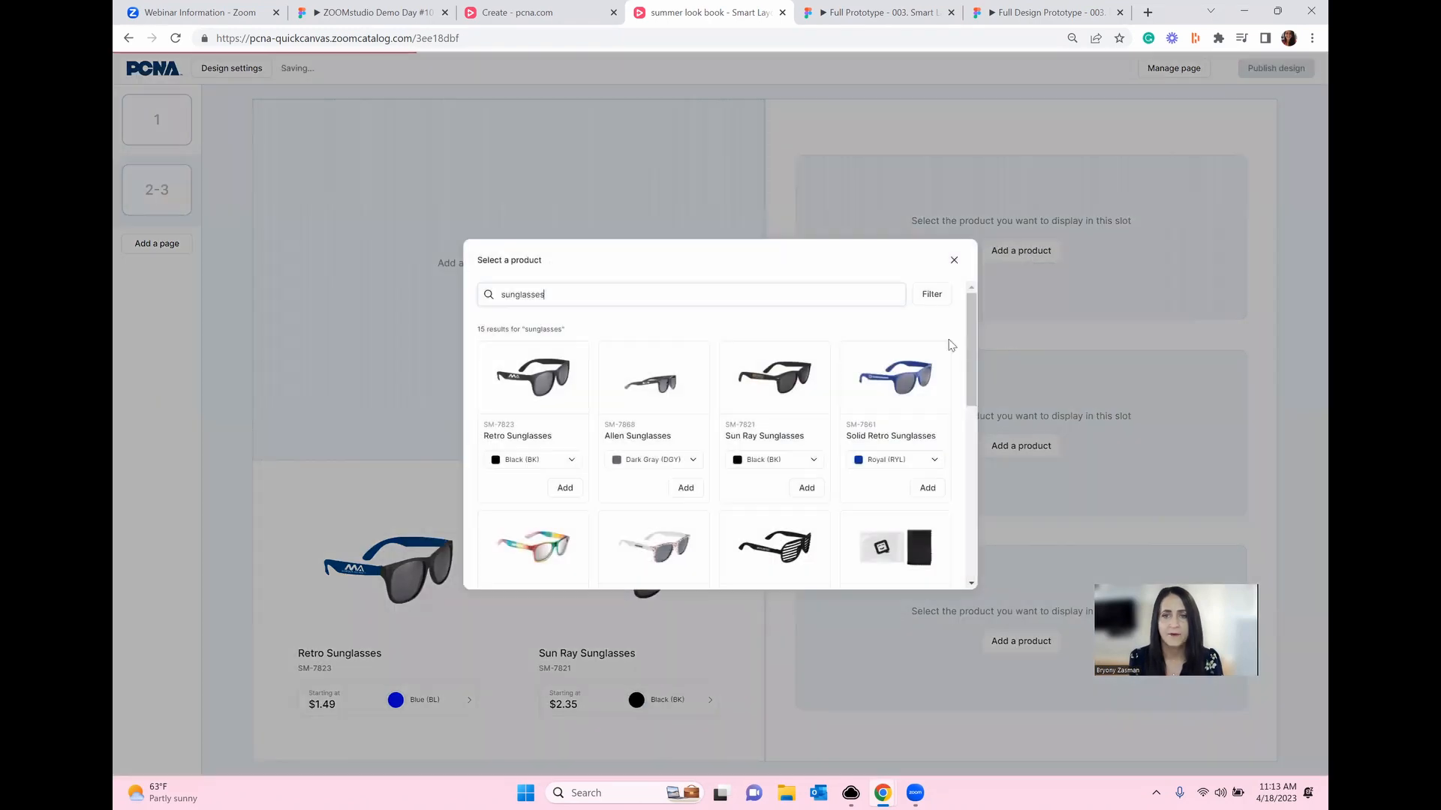
{"action": "left_click_drag", "start_coordinate": [972, 344], "coordinate": [966, 394]}
{"action": "left_click", "coordinate": [567, 533]}
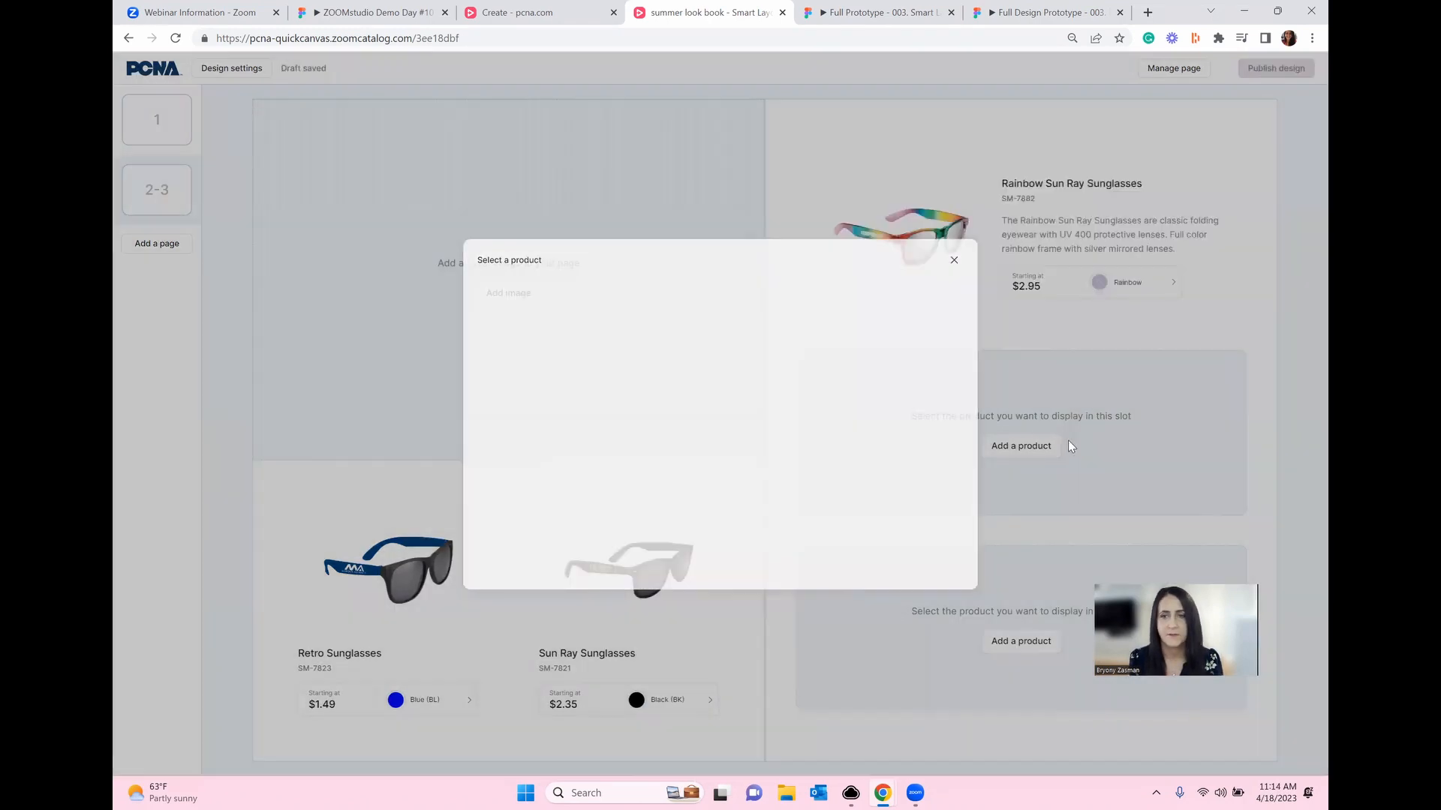
- Add the Maple Leaf Sun Ray Sunglasses to the right page's middle slot and the Viz Shutter Glasses to its bottom slot
{"action": "left_click", "coordinate": [1022, 448]}
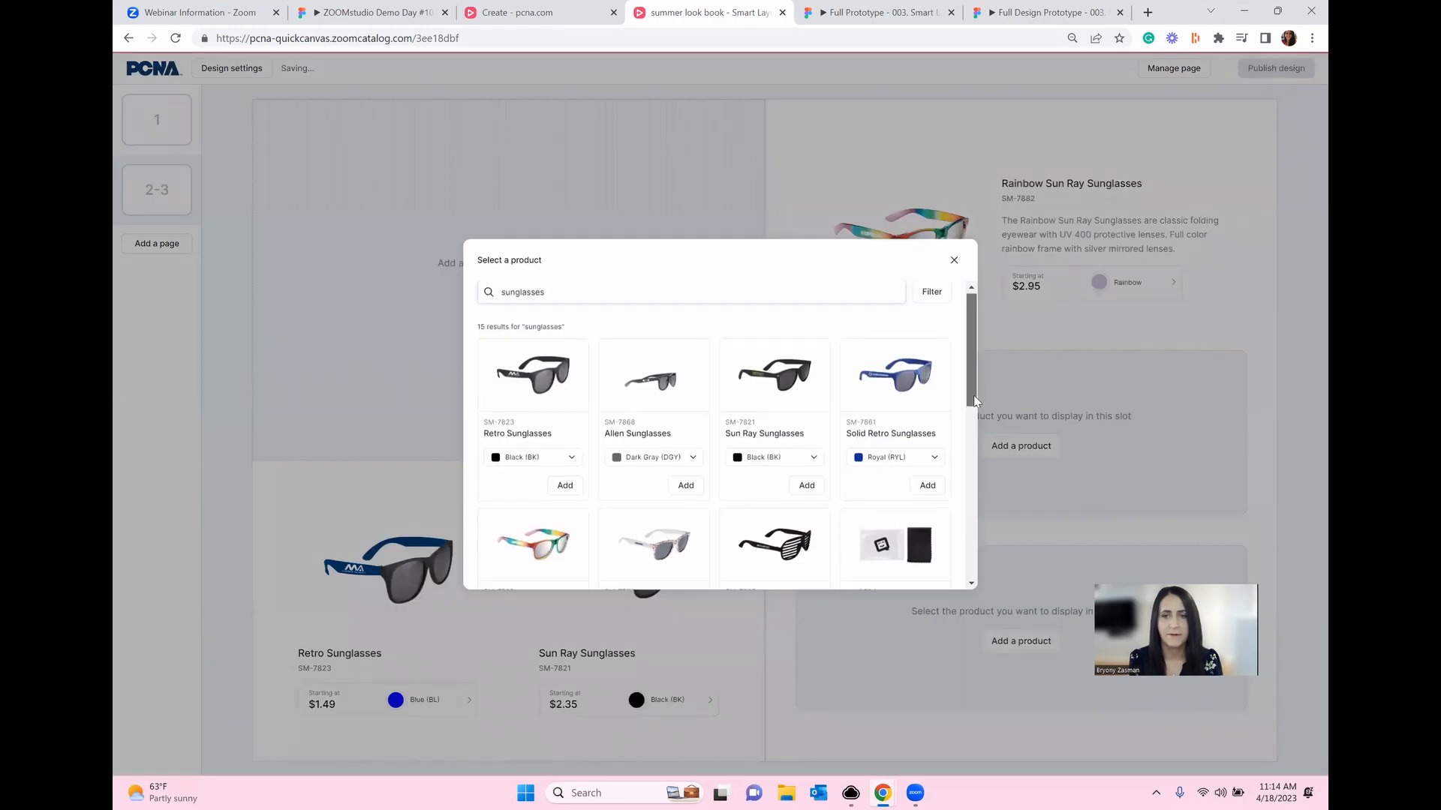
{"action": "scroll", "coordinate": [760, 495], "scroll_direction": "down", "scroll_amount": 3}
{"action": "left_click", "coordinate": [686, 509]}
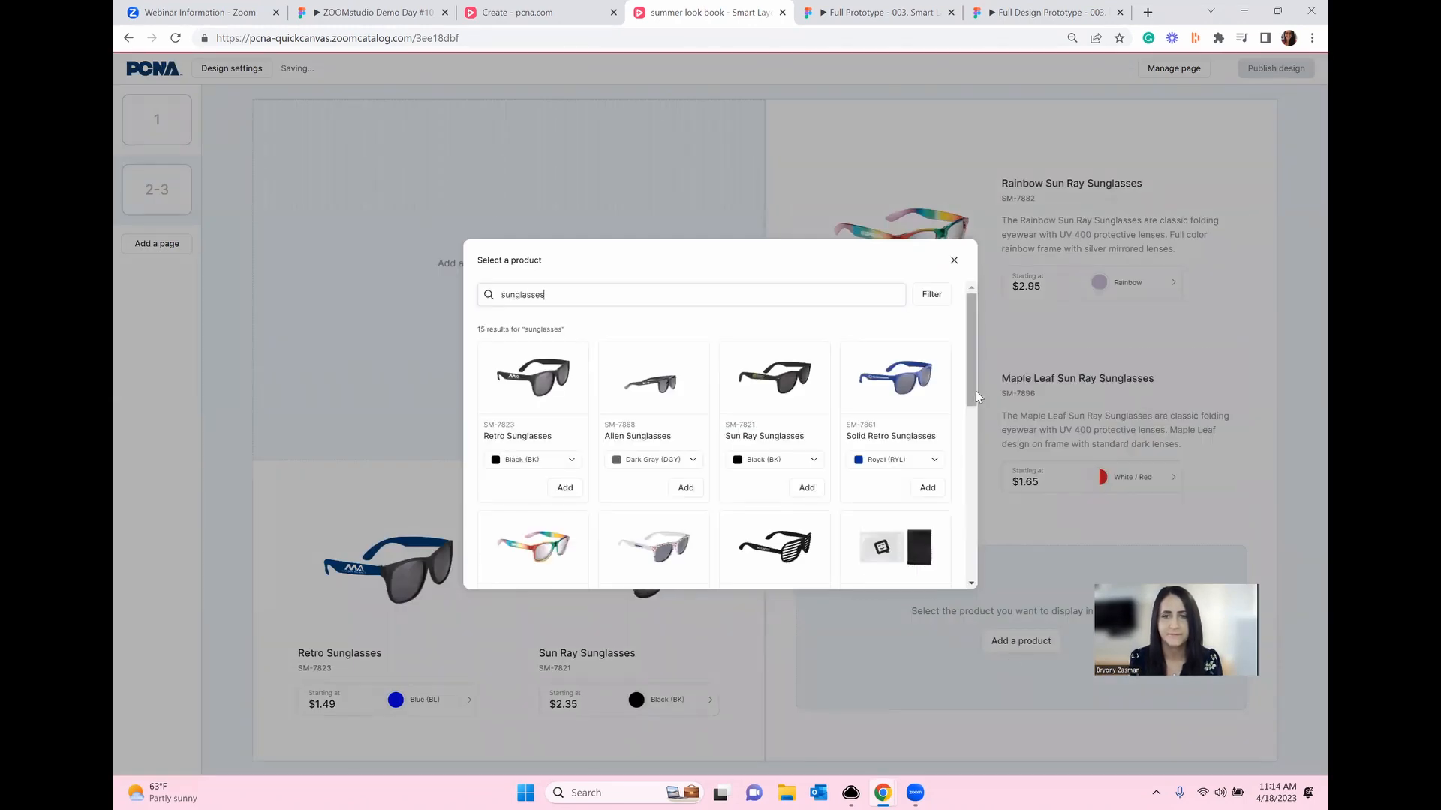
{"action": "scroll", "coordinate": [976, 395], "scroll_direction": "down", "scroll_amount": 2}
{"action": "left_click", "coordinate": [809, 517]}
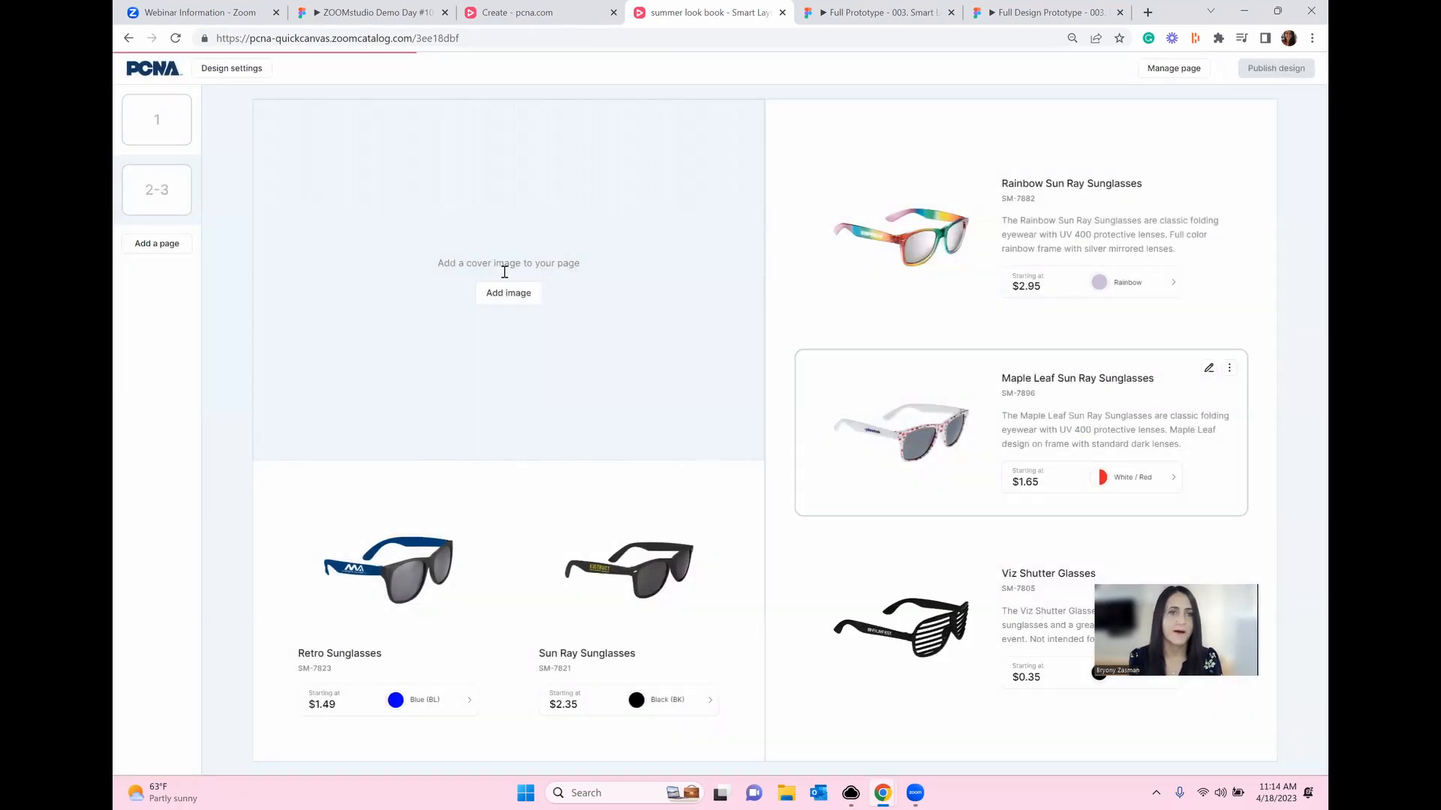
- Search Unsplash for "sunglasses" and use the photo of black framed sunglasses on white table as the left page's cover image
{"action": "left_click", "coordinate": [499, 298]}
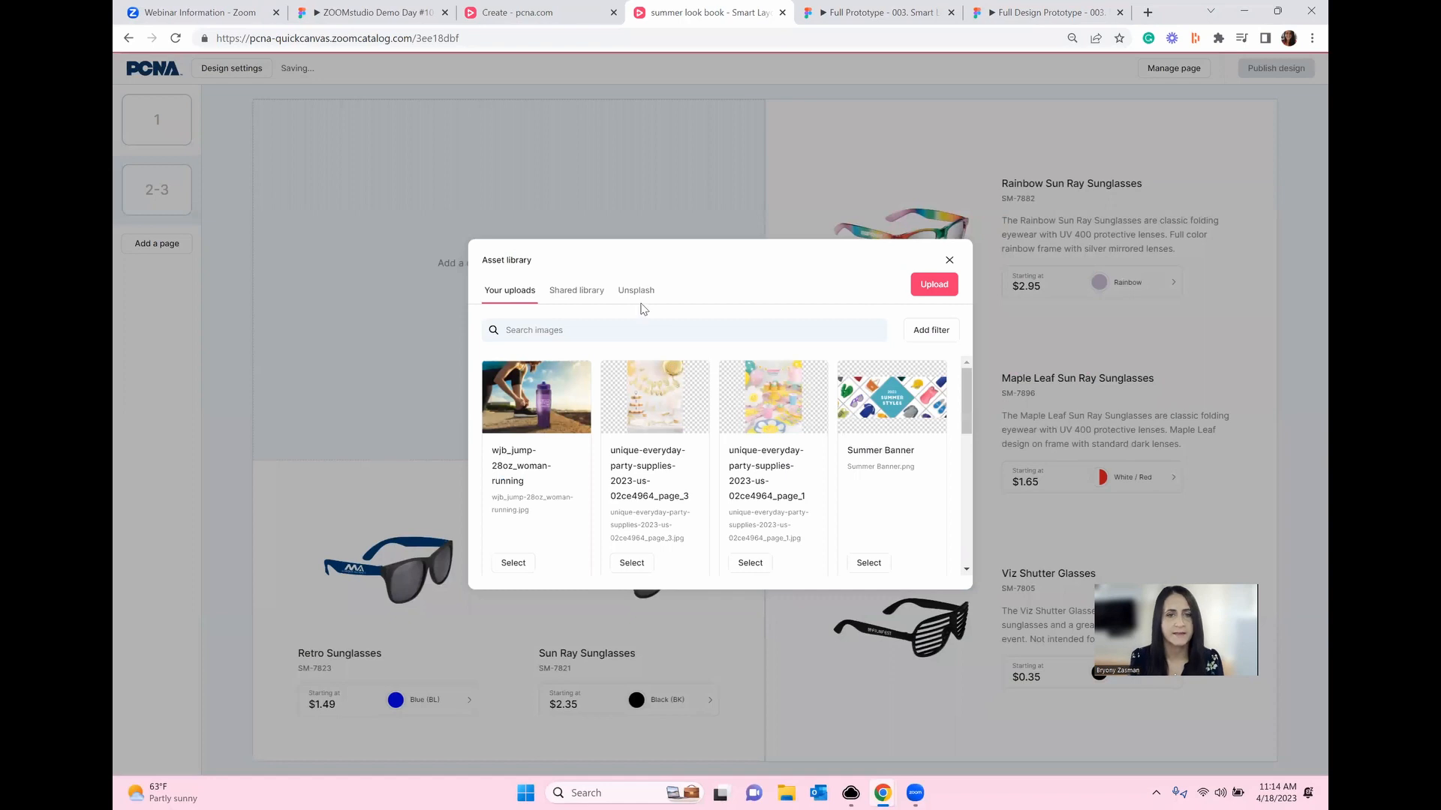
{"action": "left_click", "coordinate": [637, 293]}
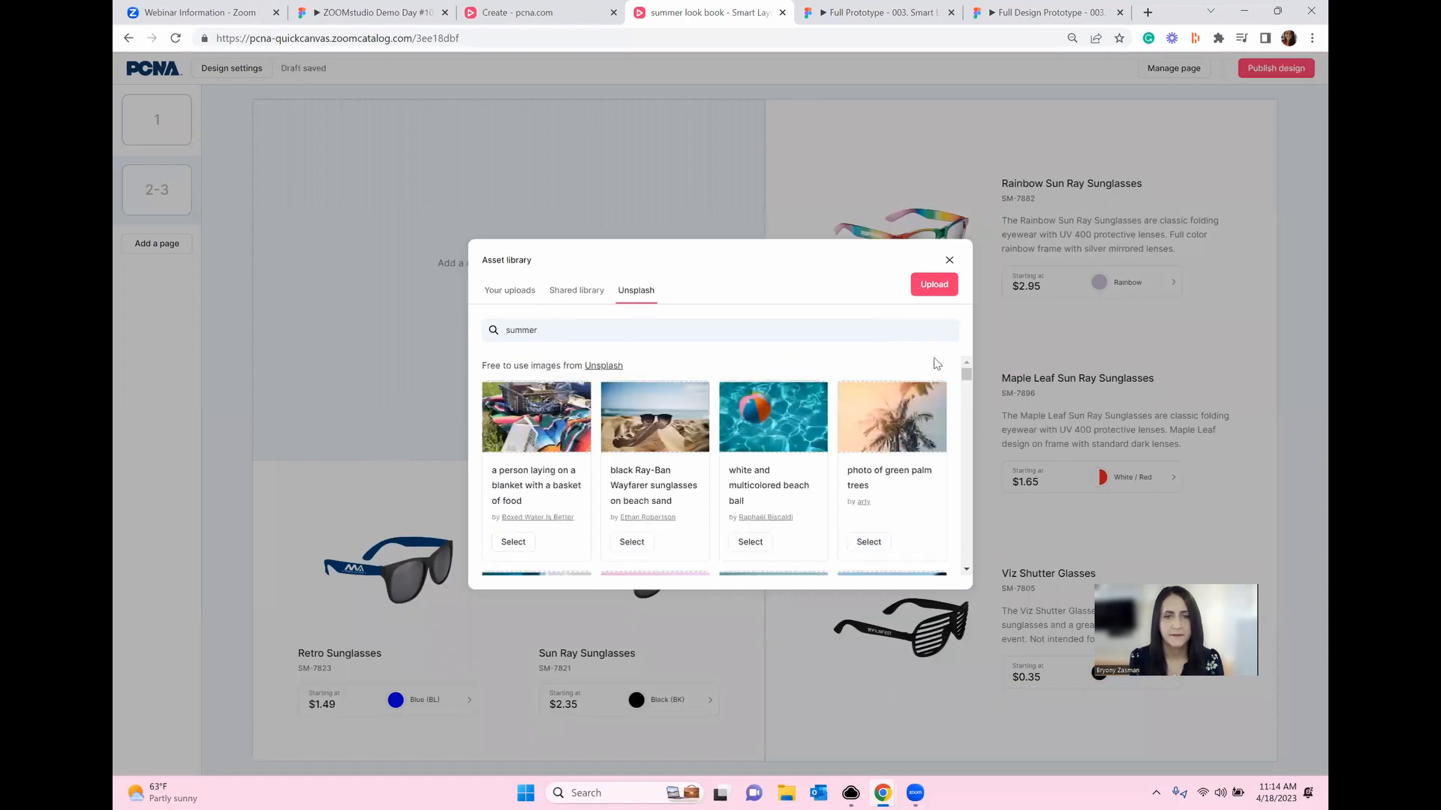
{"action": "left_click_drag", "start_coordinate": [610, 330], "coordinate": [482, 324]}
{"action": "type", "text": "s"}
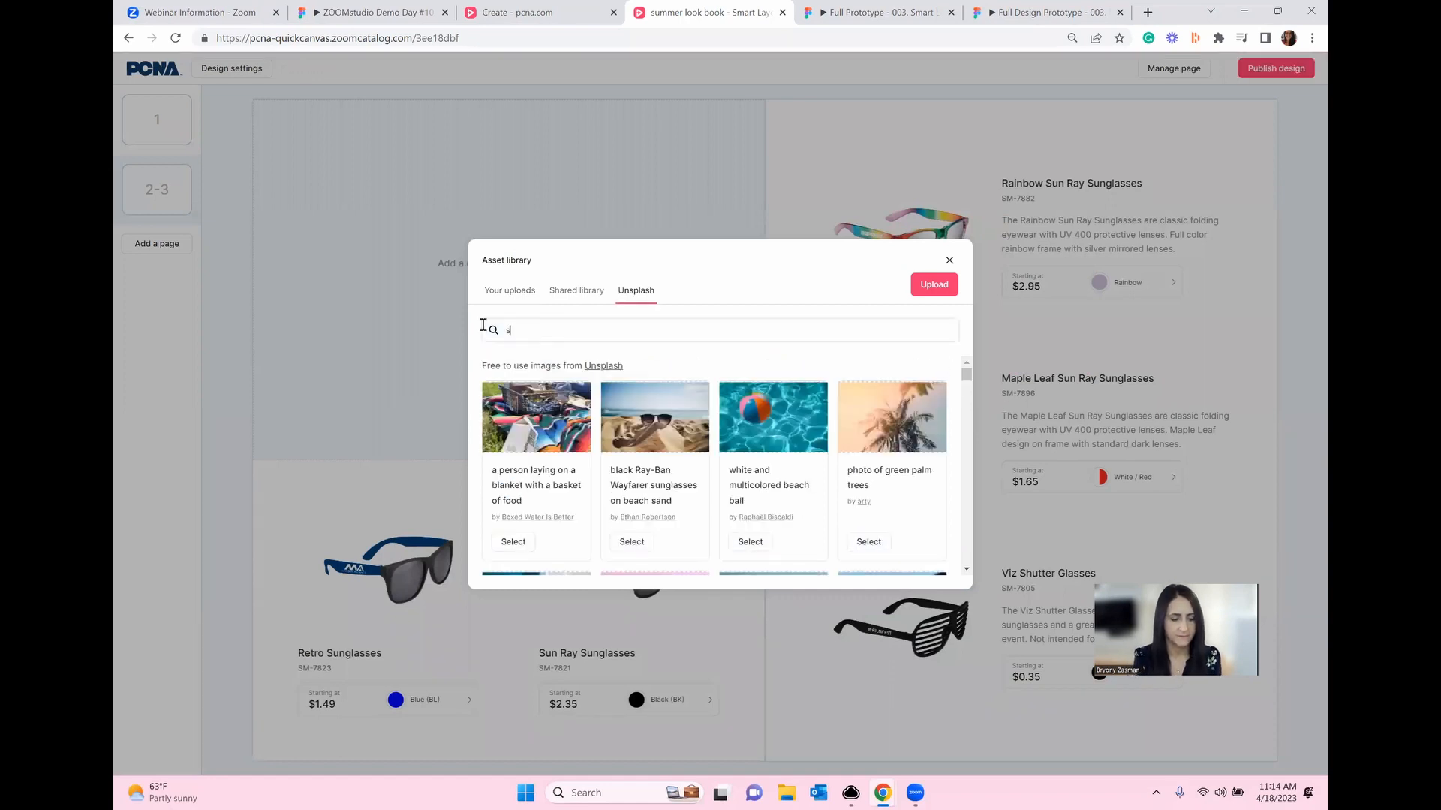
{"action": "type", "text": "unglasses"}
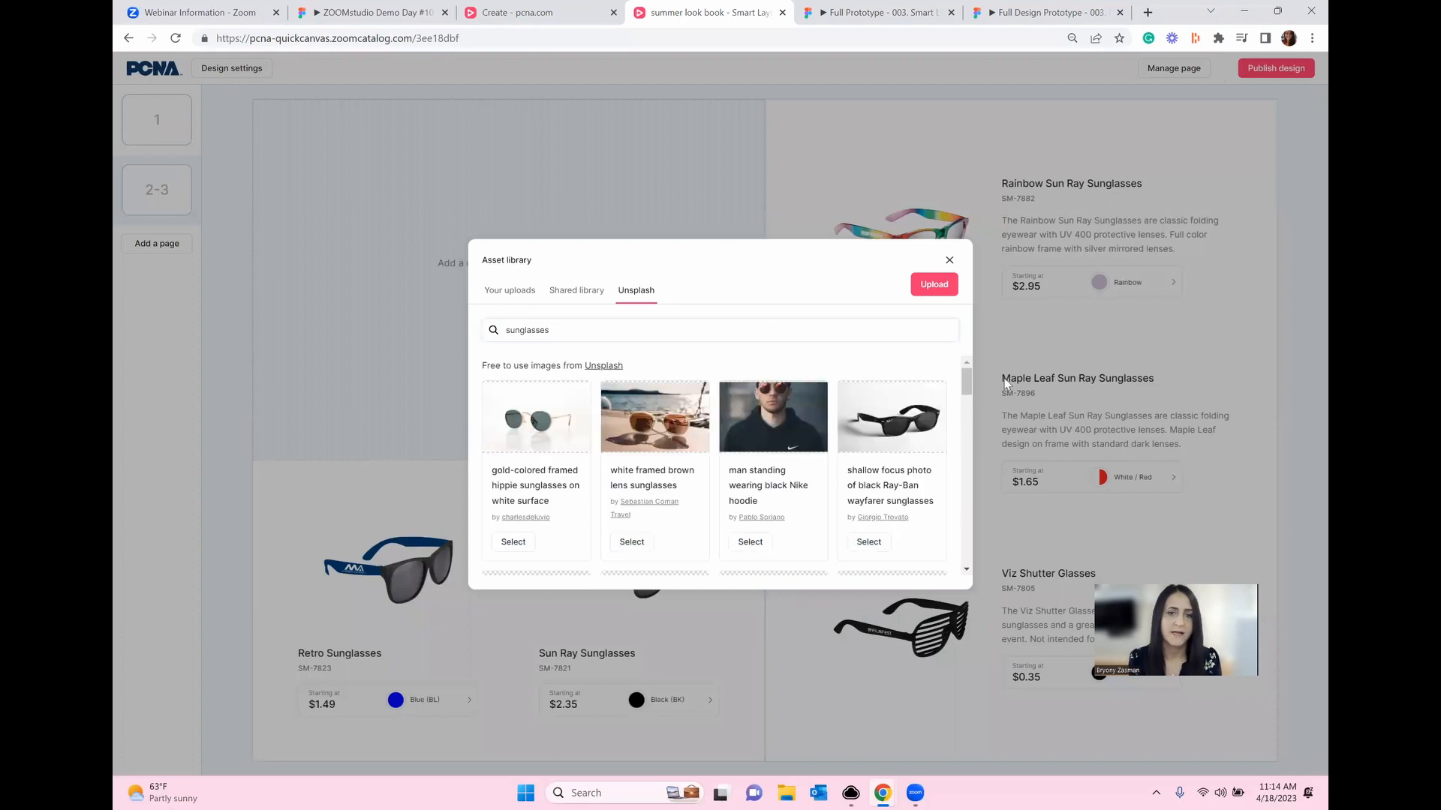
{"action": "left_click_drag", "start_coordinate": [967, 376], "coordinate": [965, 419]}
{"action": "scroll", "coordinate": [963, 419], "scroll_direction": "down", "scroll_amount": 3}
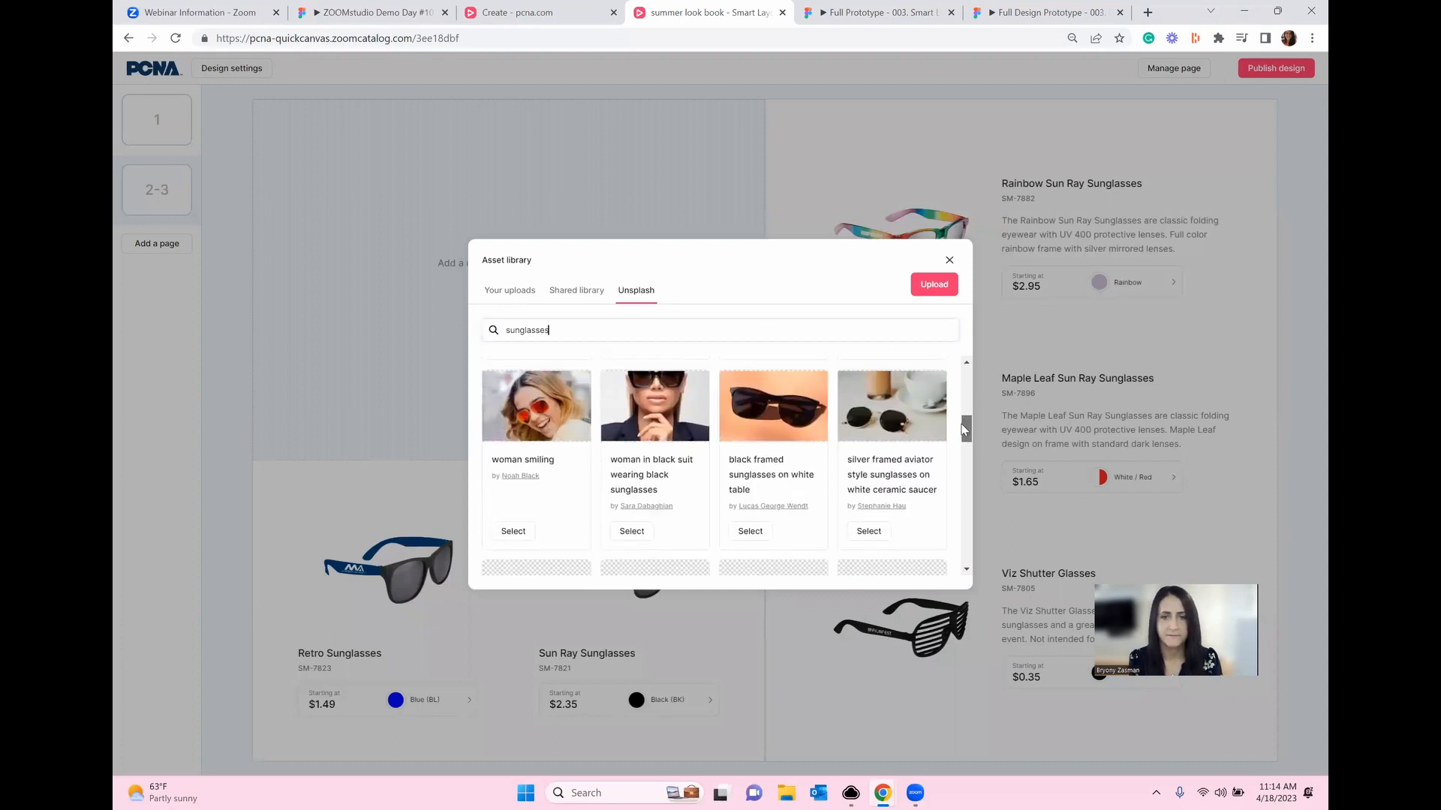
{"action": "left_click", "coordinate": [751, 440]}
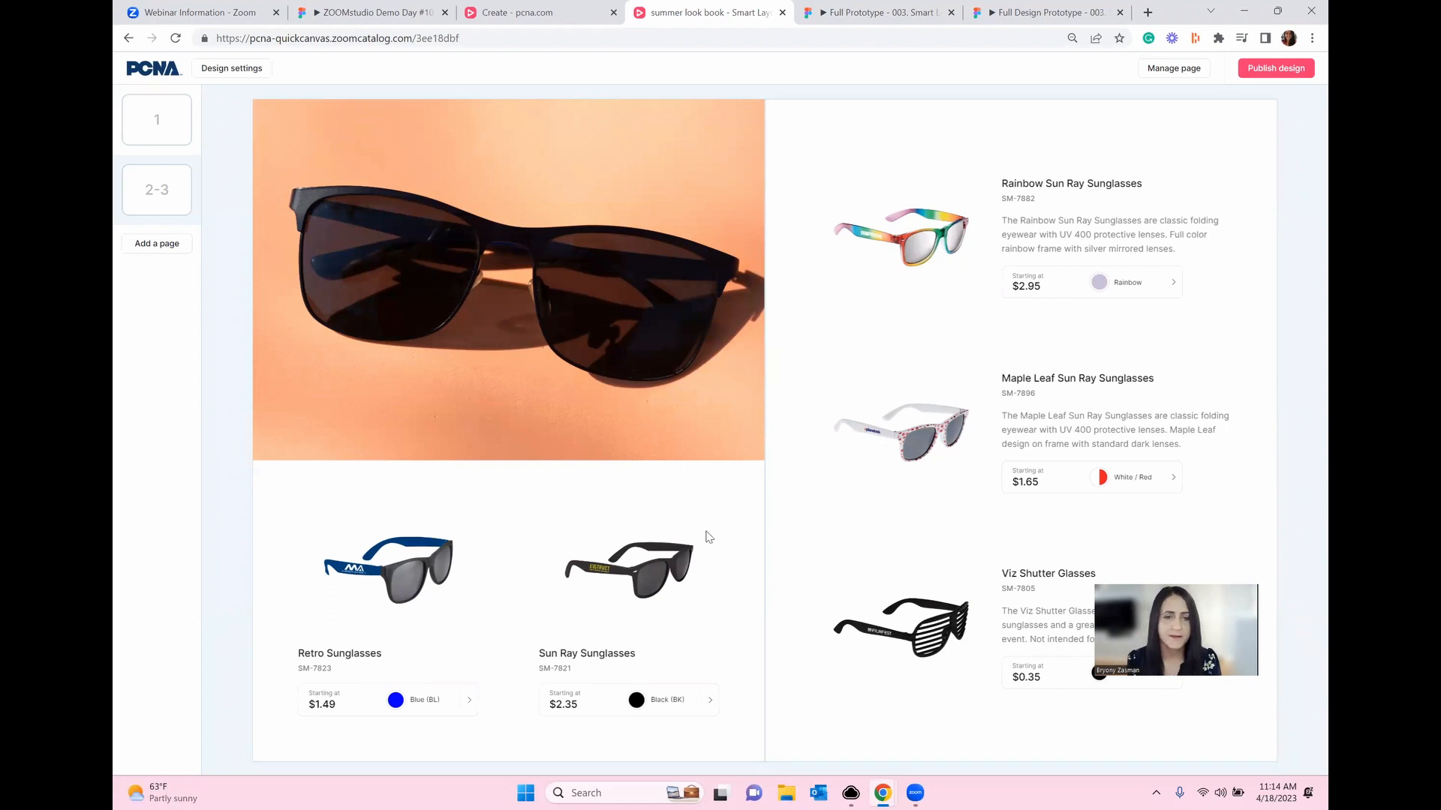
- Examine which product data of the Sun Ray Sunglasses is shown on the page and in the sidebar, and leave the settings
{"action": "left_click", "coordinate": [697, 510]}
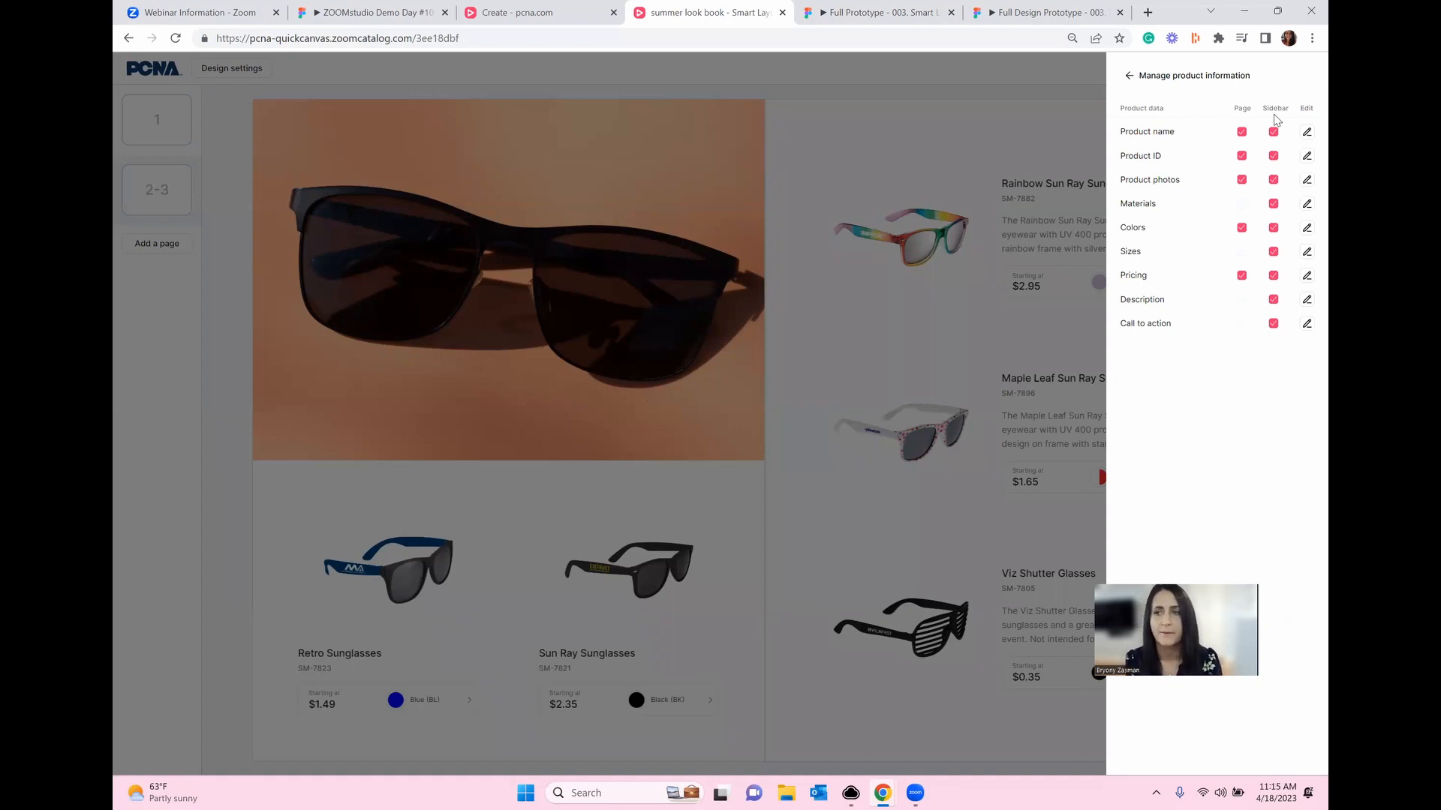
{"action": "left_click", "coordinate": [799, 497]}
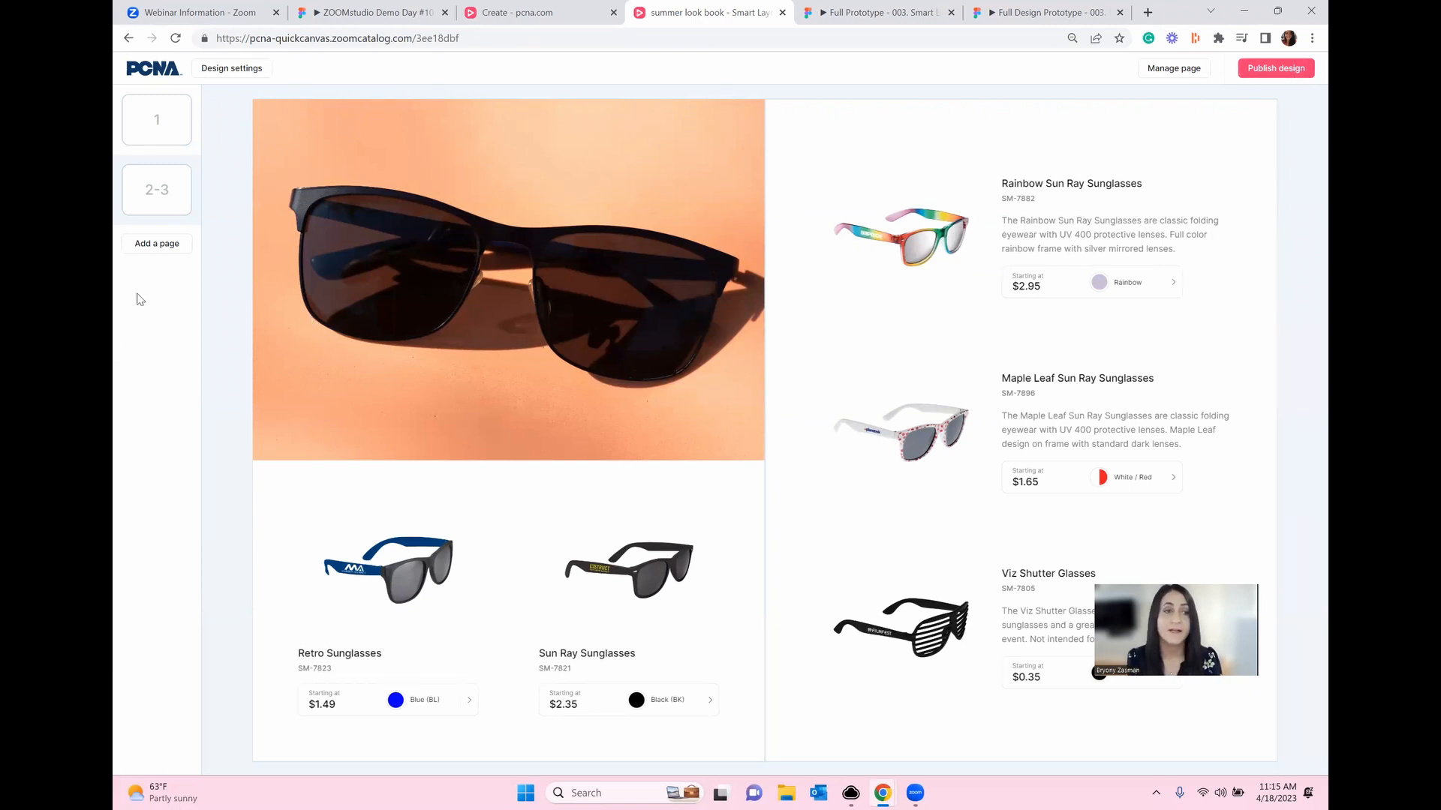
- Publish the design and open its share link in the viewer
{"action": "left_click", "coordinate": [1289, 69]}
{"action": "left_click", "coordinate": [739, 439]}
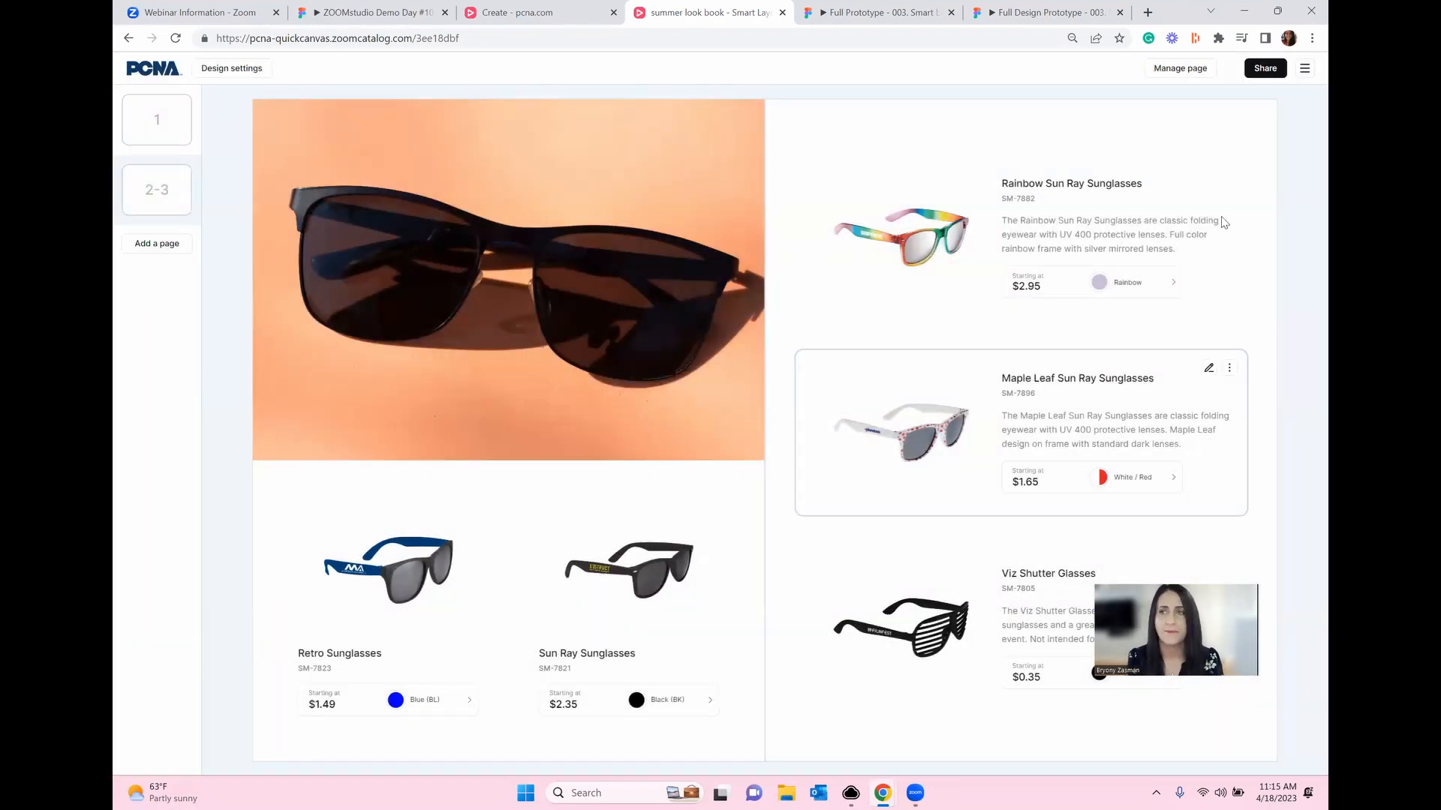
{"action": "left_click", "coordinate": [1260, 74]}
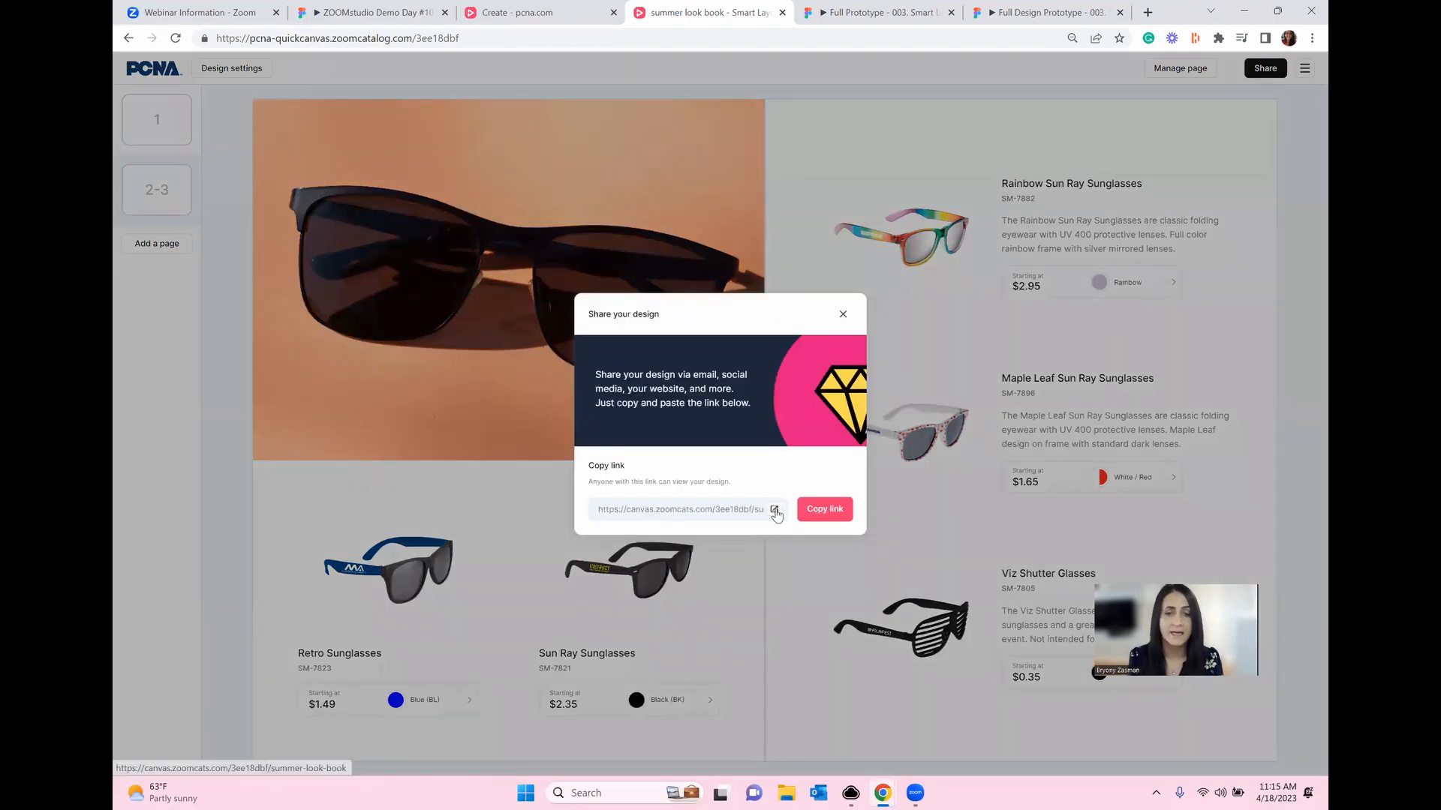
{"action": "left_click", "coordinate": [774, 512]}
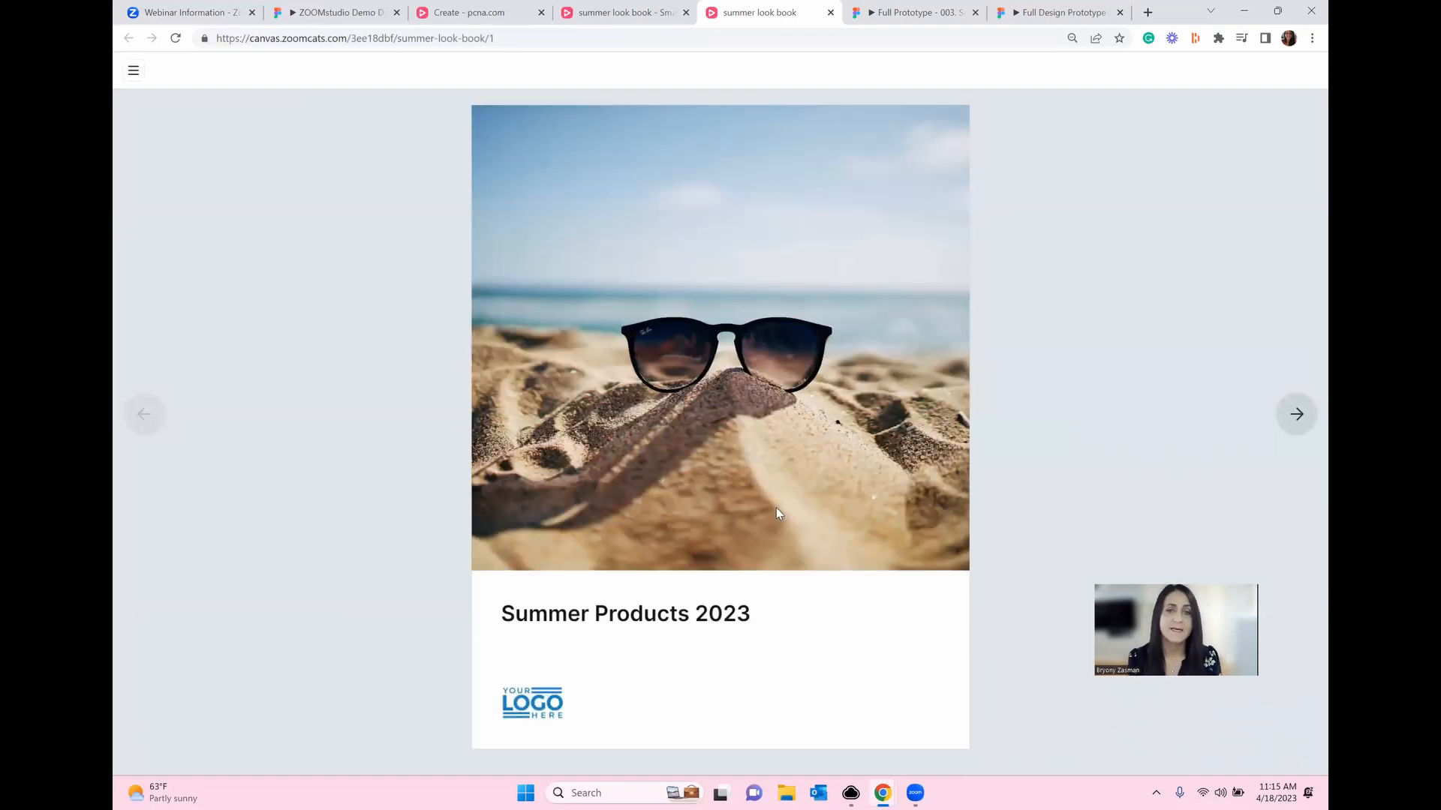
- Go to the published look book's product spread and examine the Retro Sunglasses' photos, colors, sizes, materials and pricing
{"action": "left_click", "coordinate": [1297, 415]}
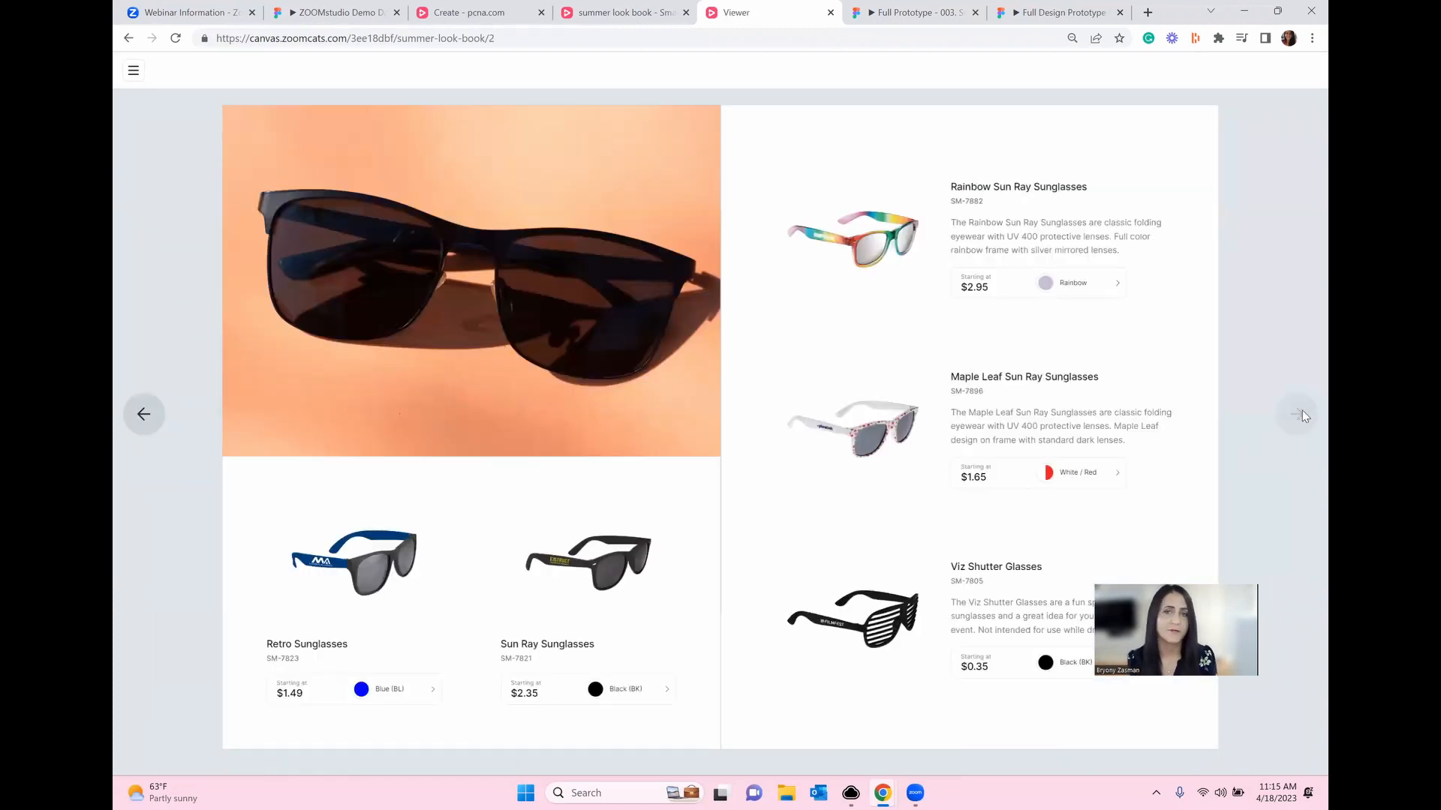
{"action": "left_click", "coordinate": [368, 570]}
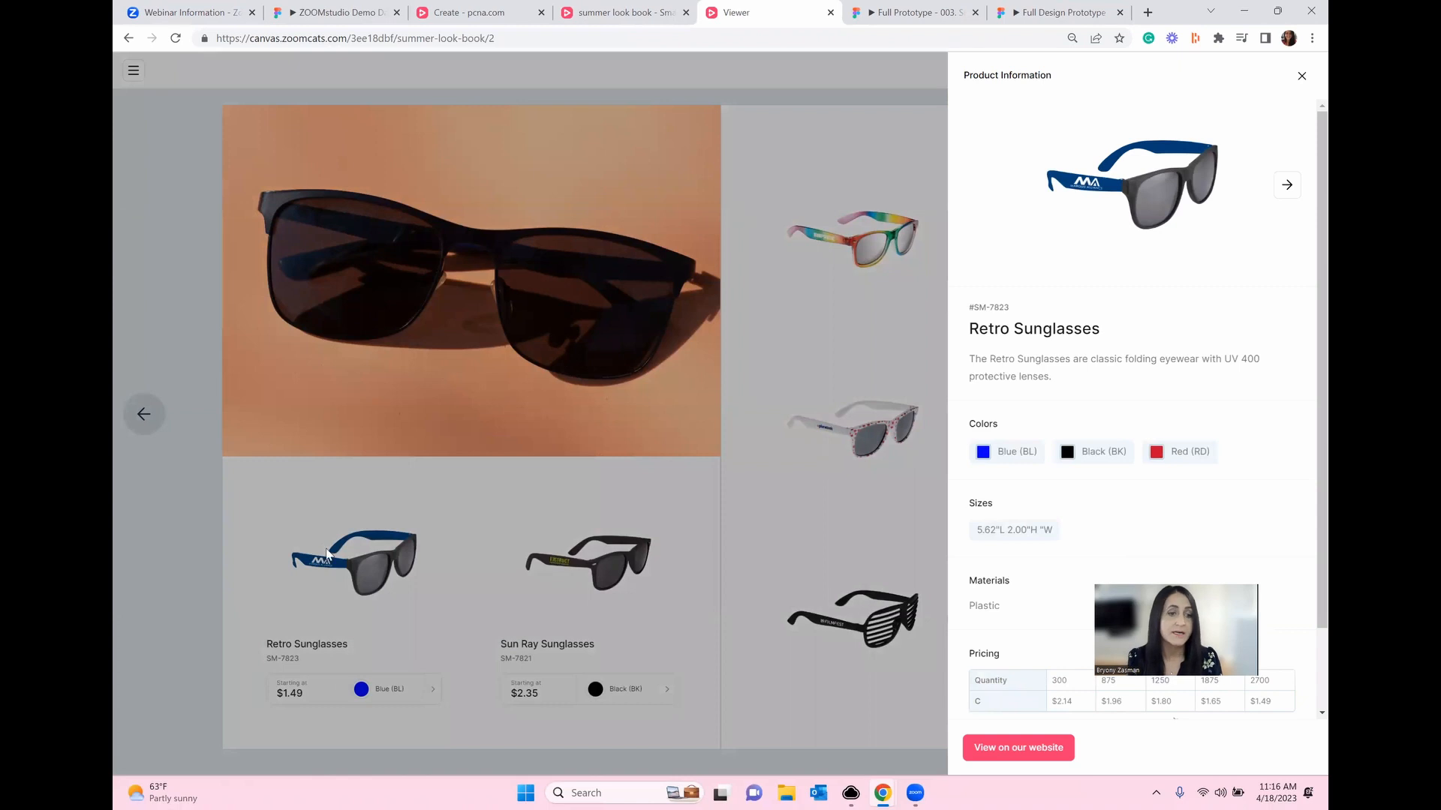
{"action": "left_click", "coordinate": [1286, 193]}
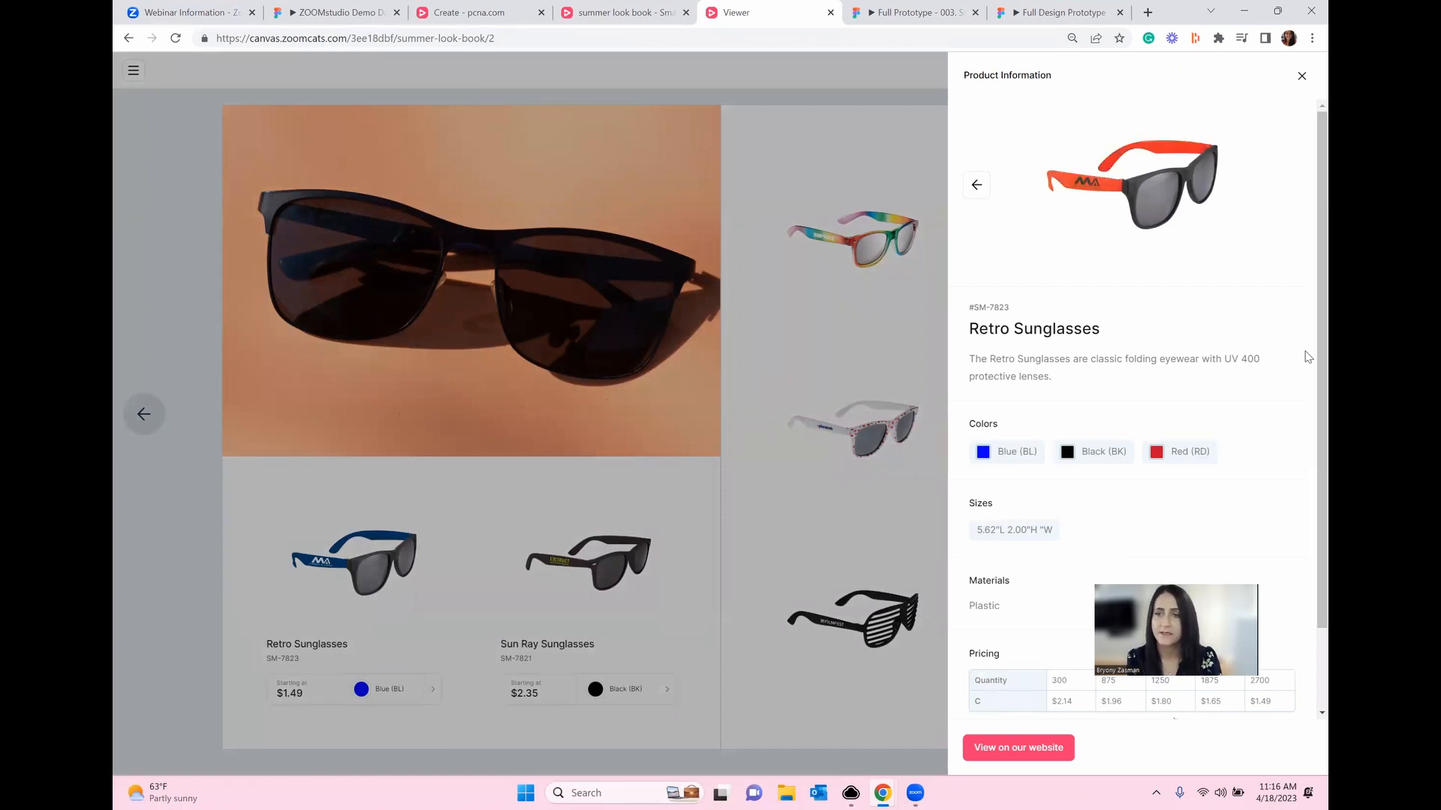
{"action": "scroll", "coordinate": [1305, 443], "scroll_direction": "down", "scroll_amount": 2}
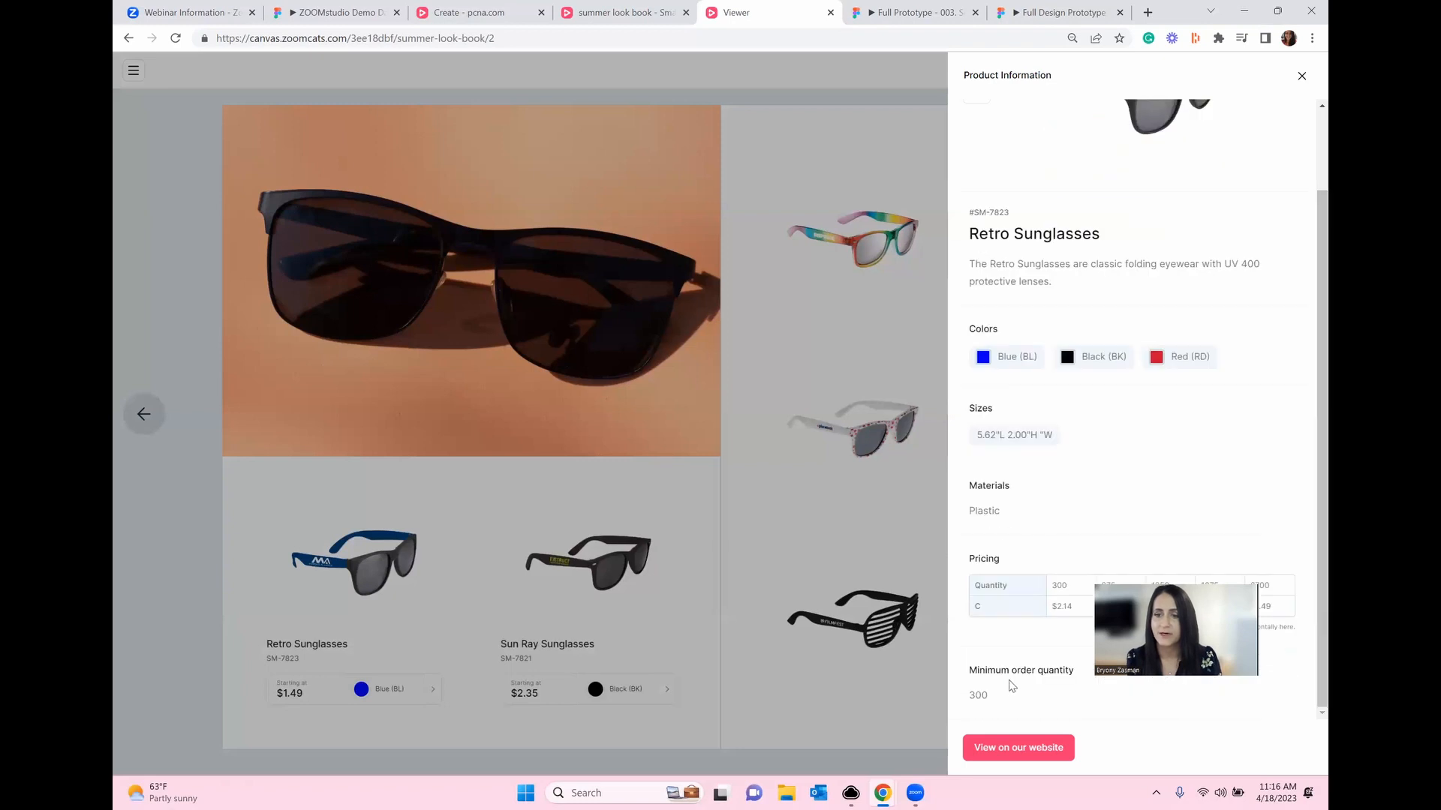
{"action": "scroll", "coordinate": [1308, 338], "scroll_direction": "up", "scroll_amount": 2}
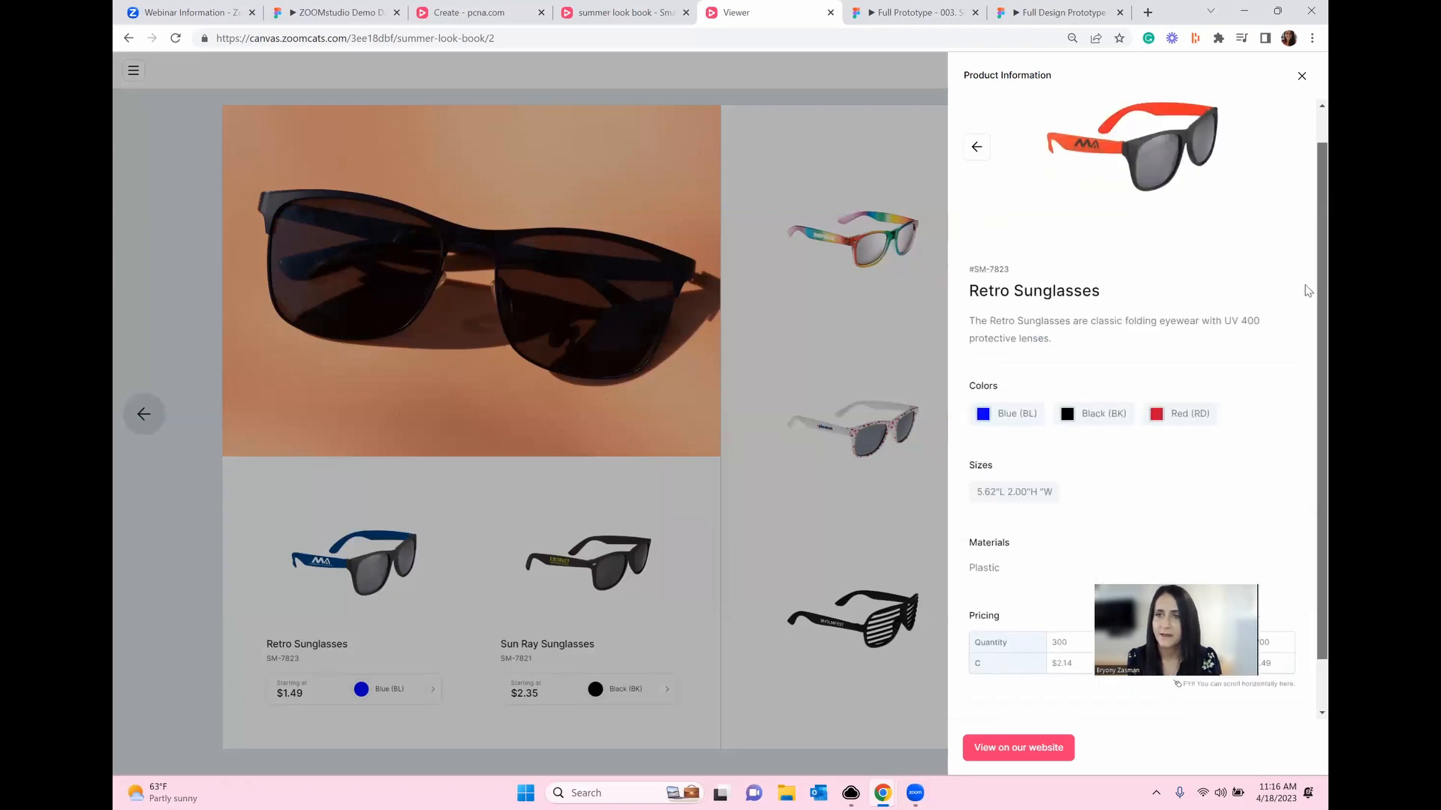
{"action": "left_click", "coordinate": [1302, 77]}
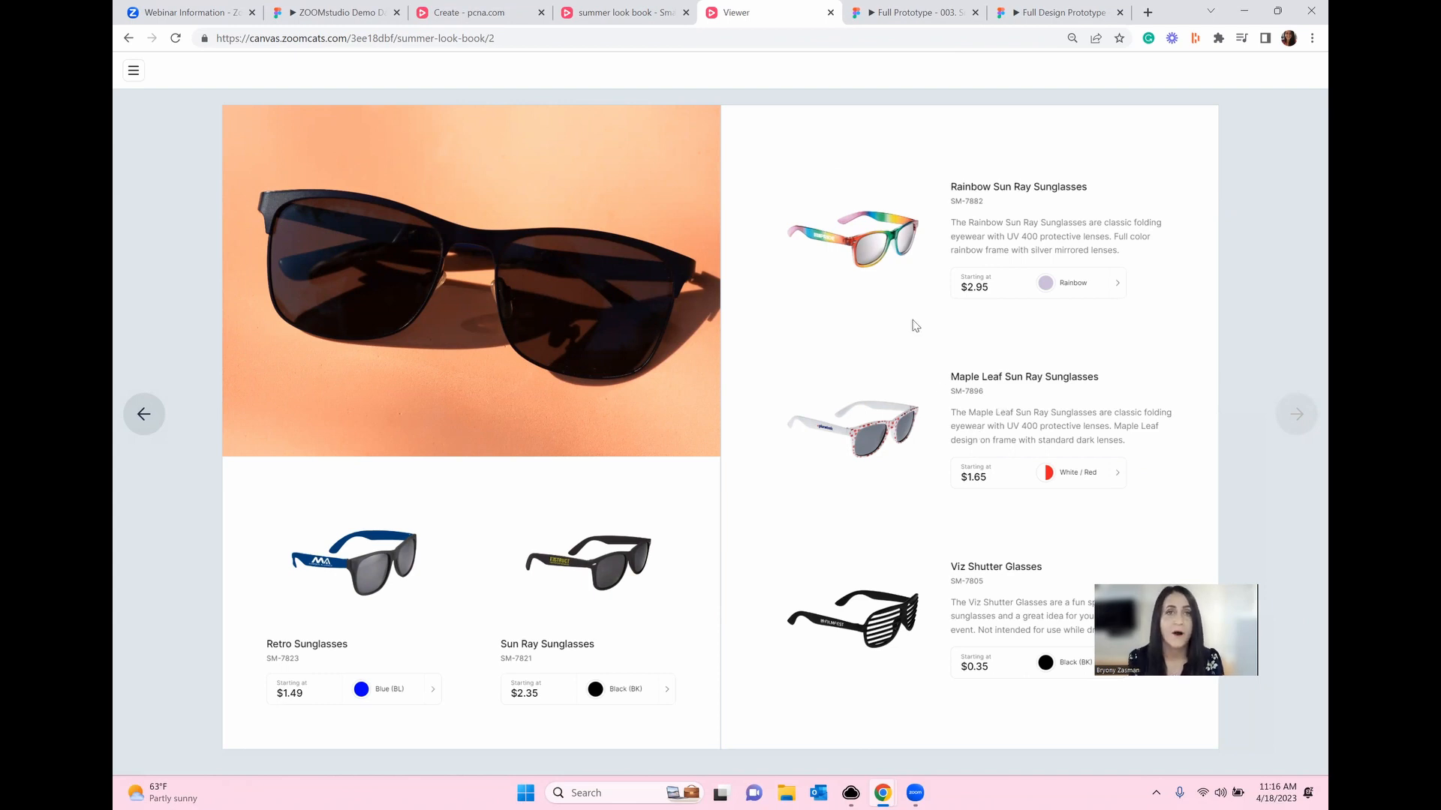
- Return to the look book editor and close the share dialog
{"action": "left_click", "coordinate": [661, 8]}
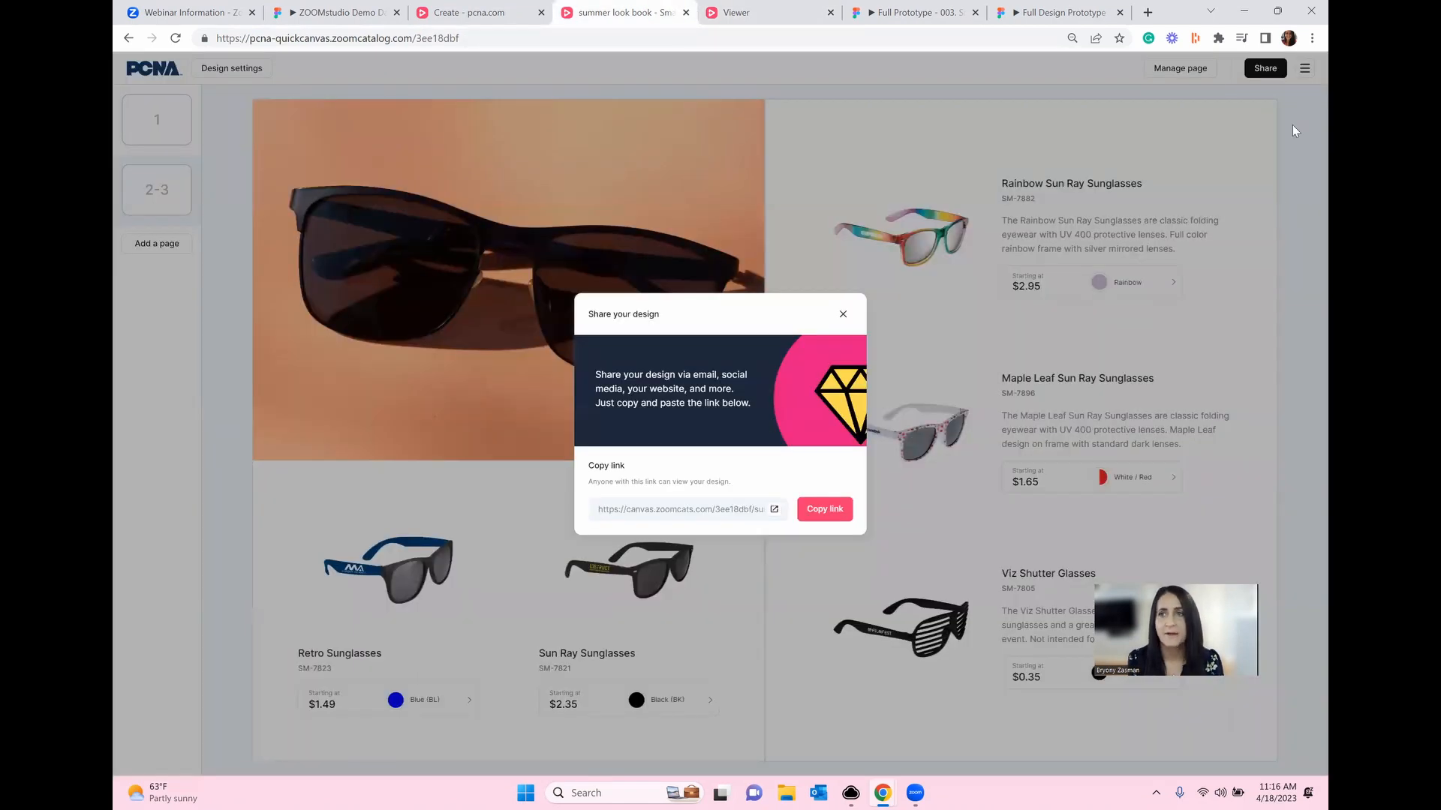
{"action": "left_click", "coordinate": [843, 314]}
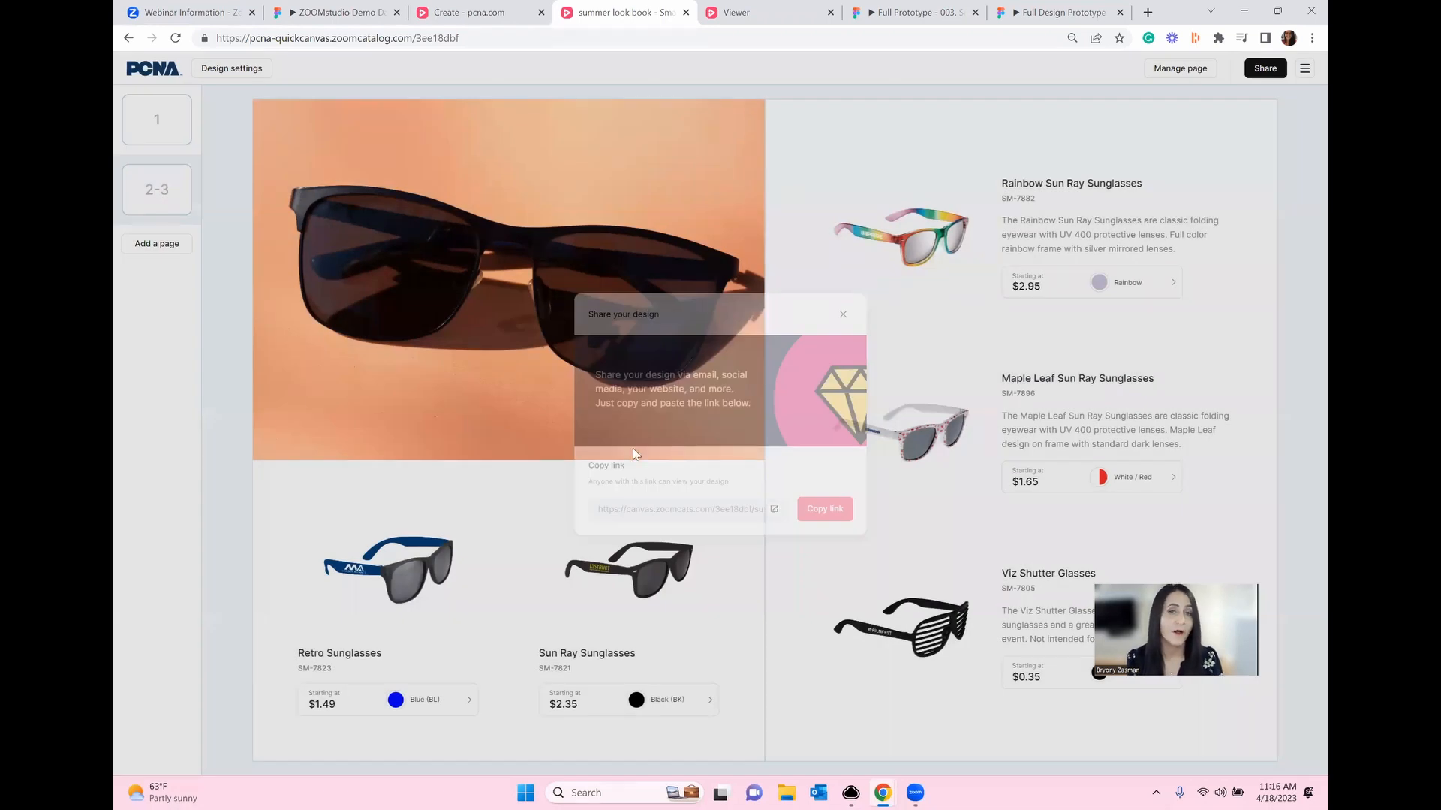
- Switch to the ZOOMstudio Demo Day presentation in Figma and advance to the "Virtual Samples Today" slide
{"action": "key", "text": "ctrl+Tab"}
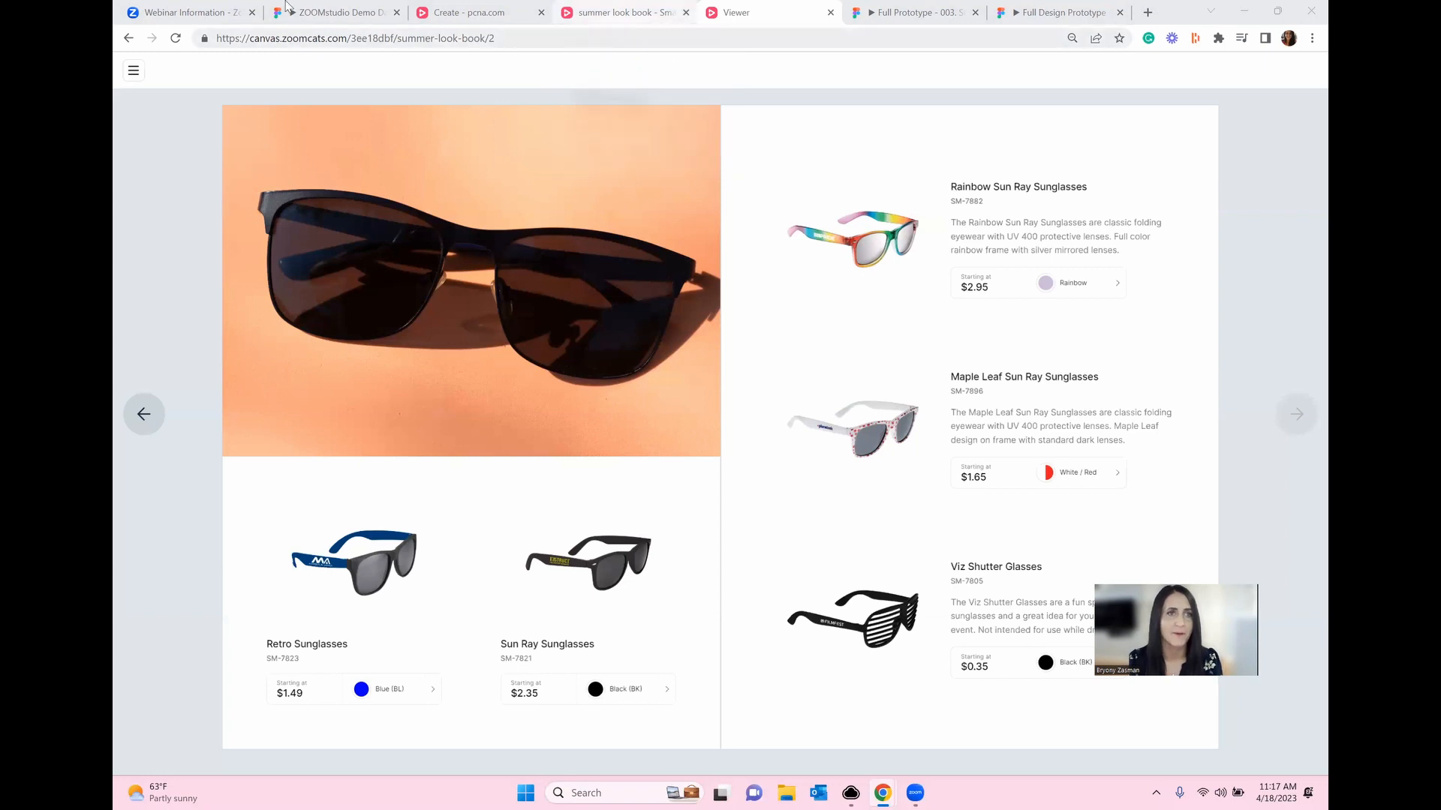
{"action": "left_click", "coordinate": [327, 7]}
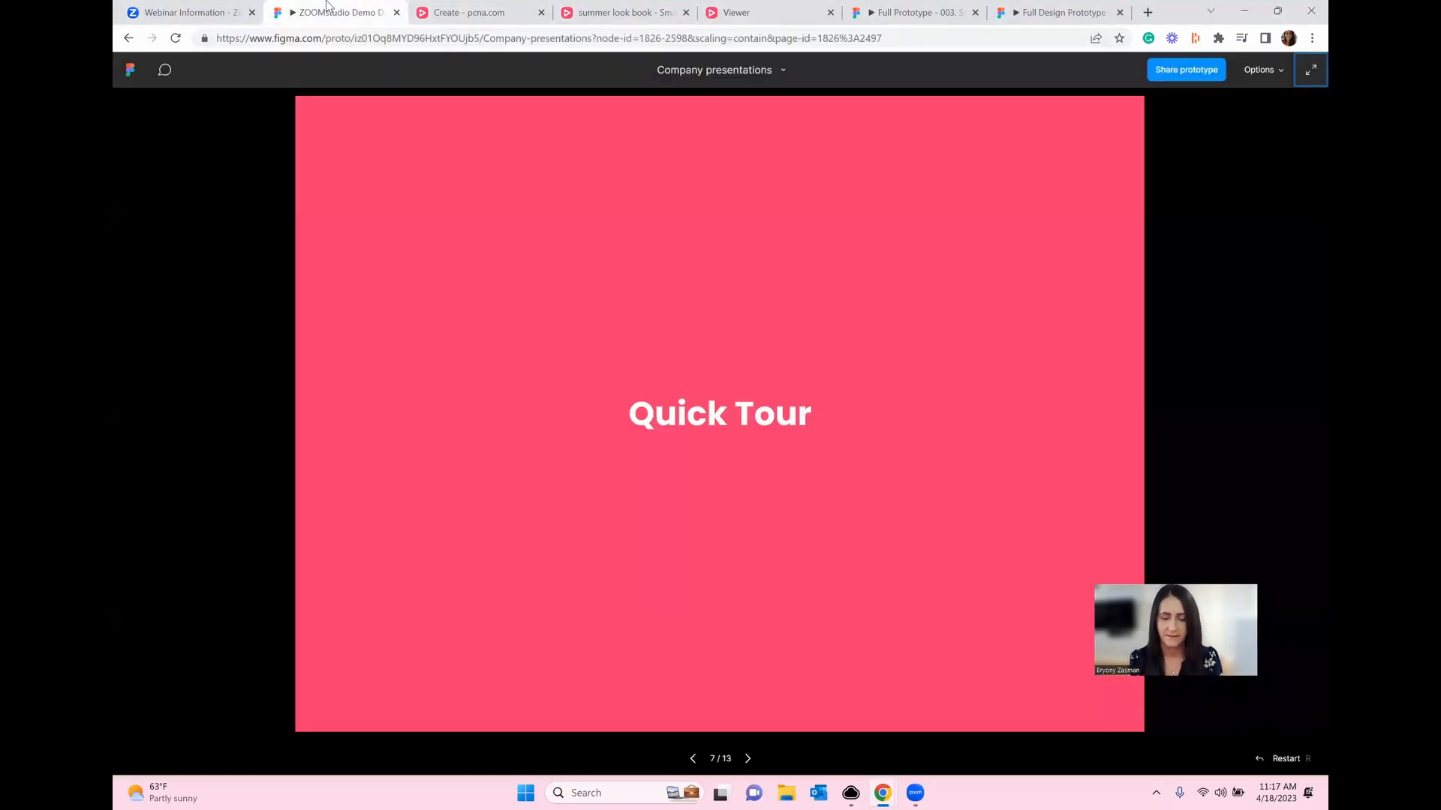
{"action": "key", "text": "Right"}
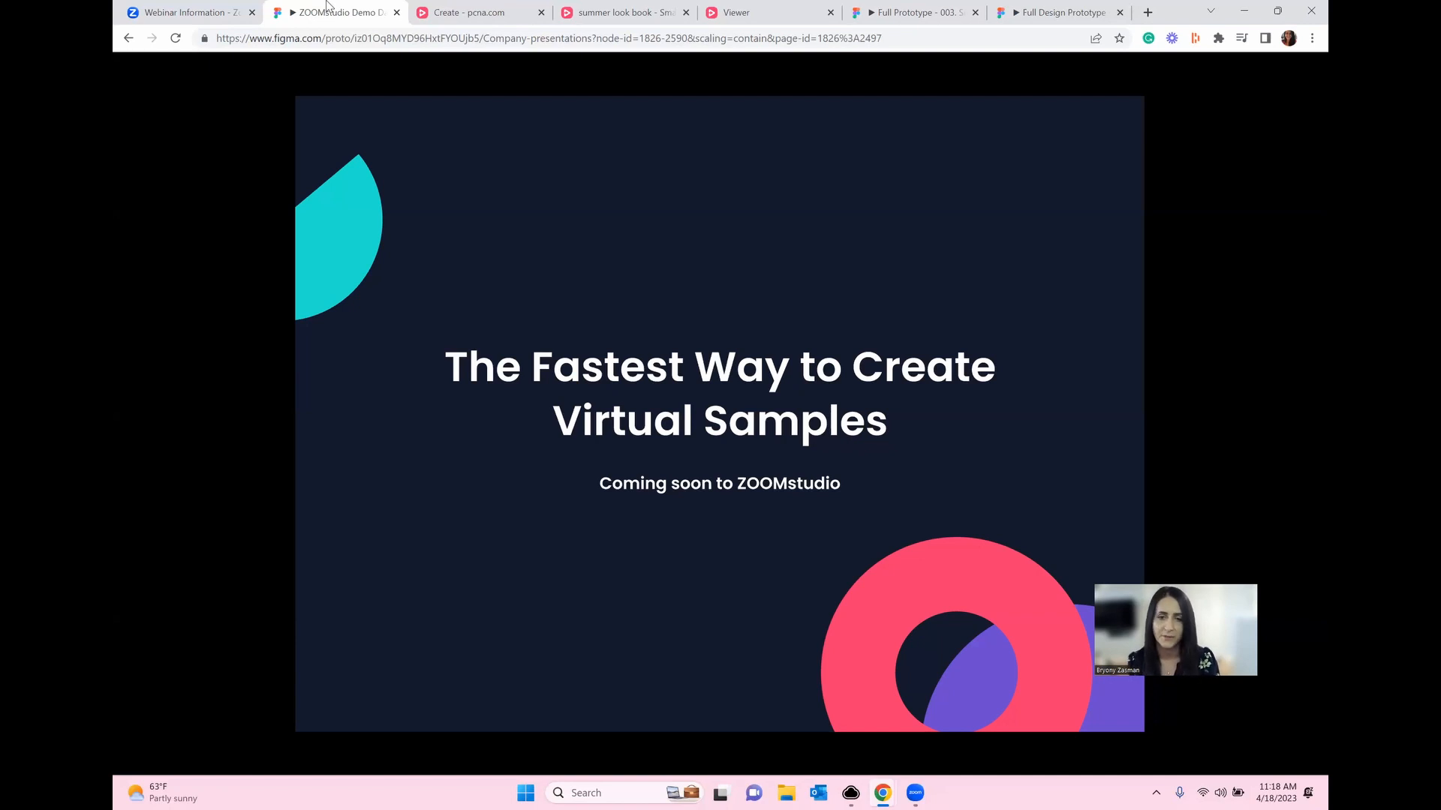
{"action": "key", "text": "Right"}
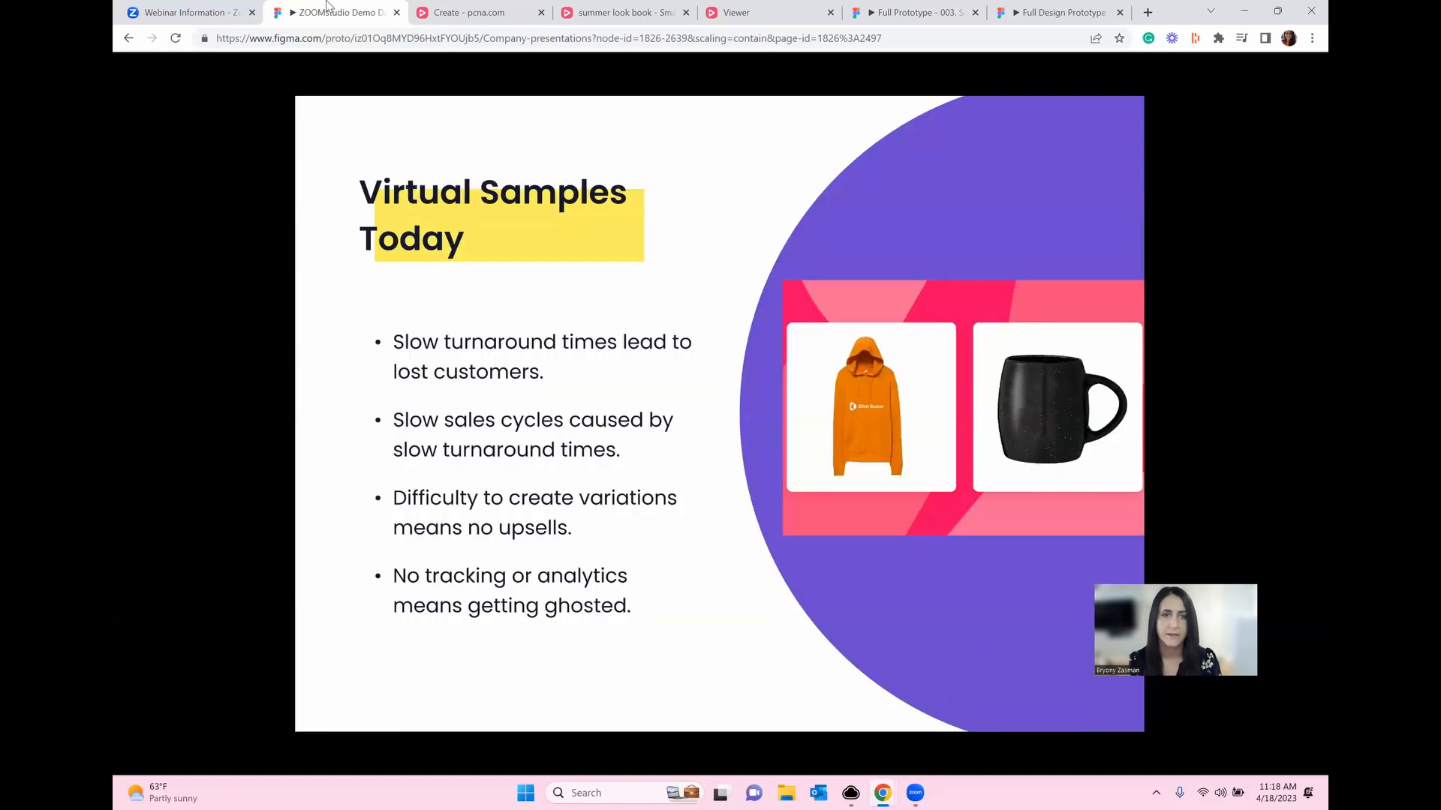